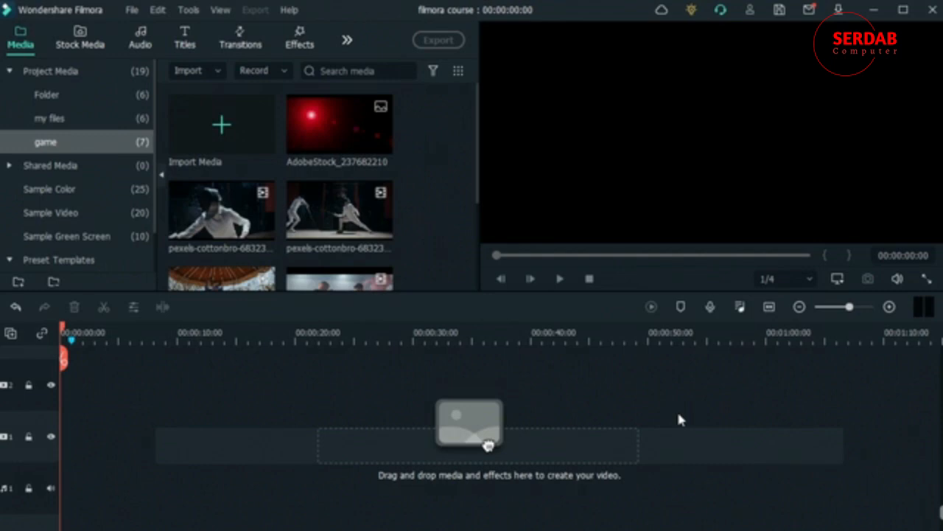
- Add the downloaded waterfall stock clip to the timeline at 1920x1080 and set the playhead near 0:05
left_click(93, 46)
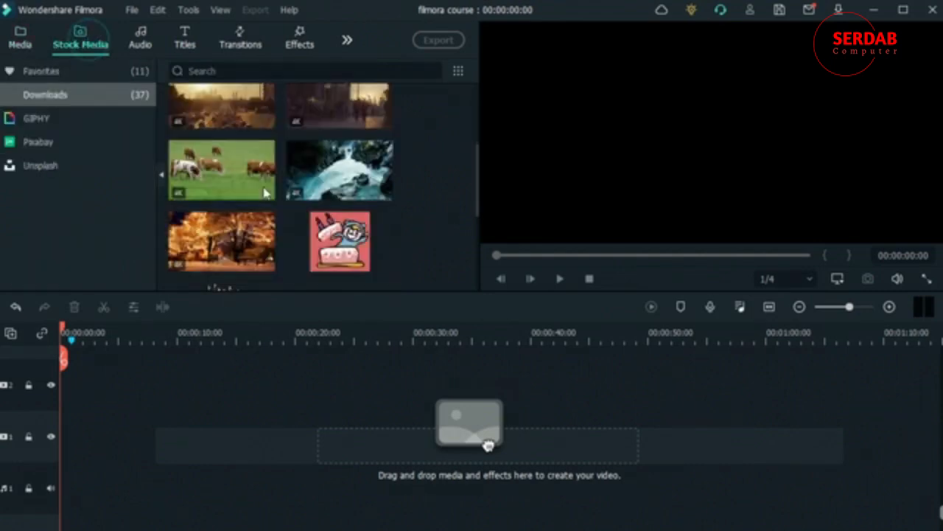
left_click_drag(489, 445, 63, 436)
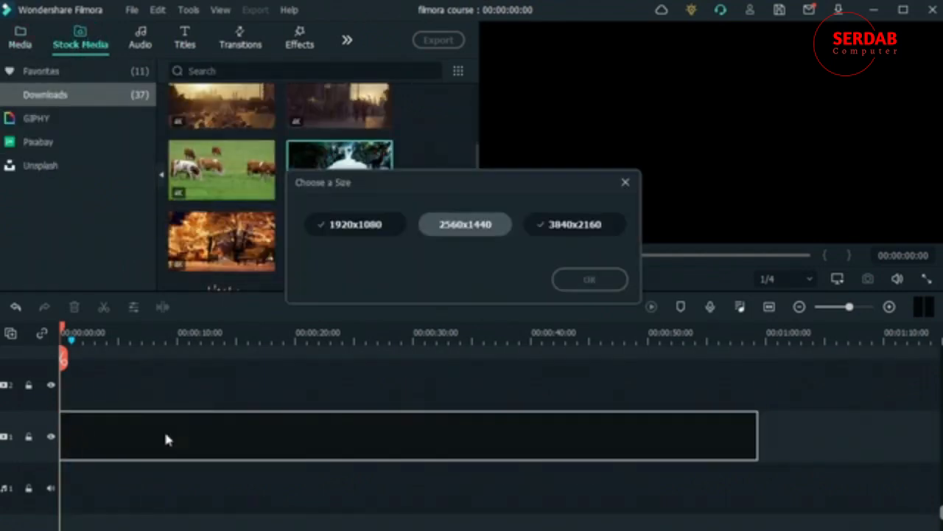
left_click(371, 225)
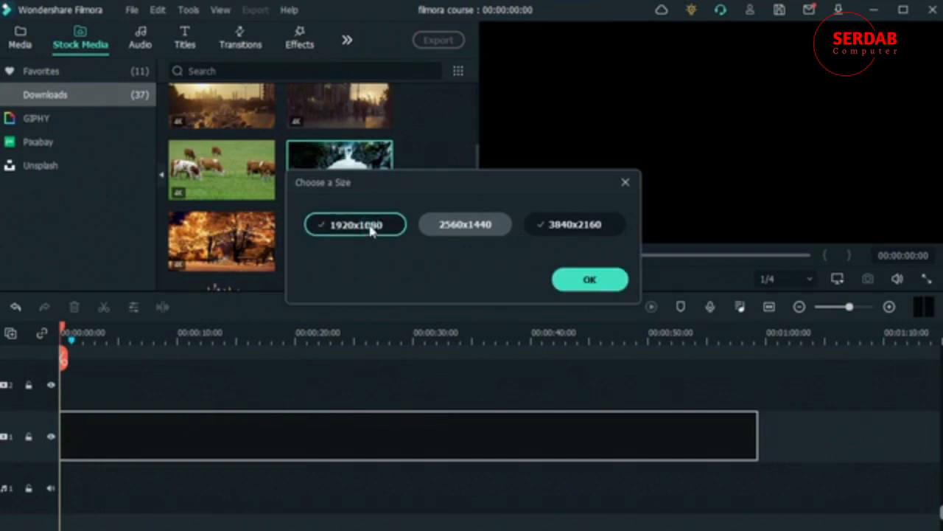
left_click(573, 283)
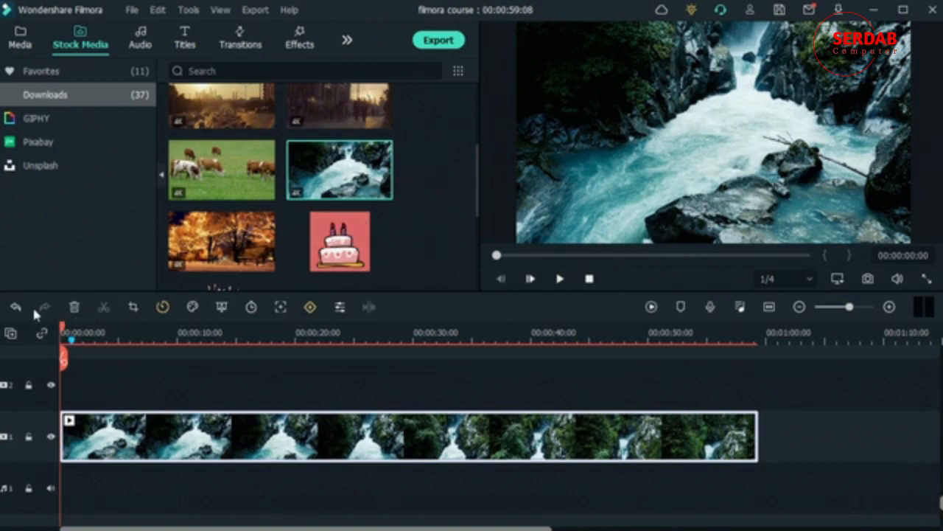
left_click(120, 332)
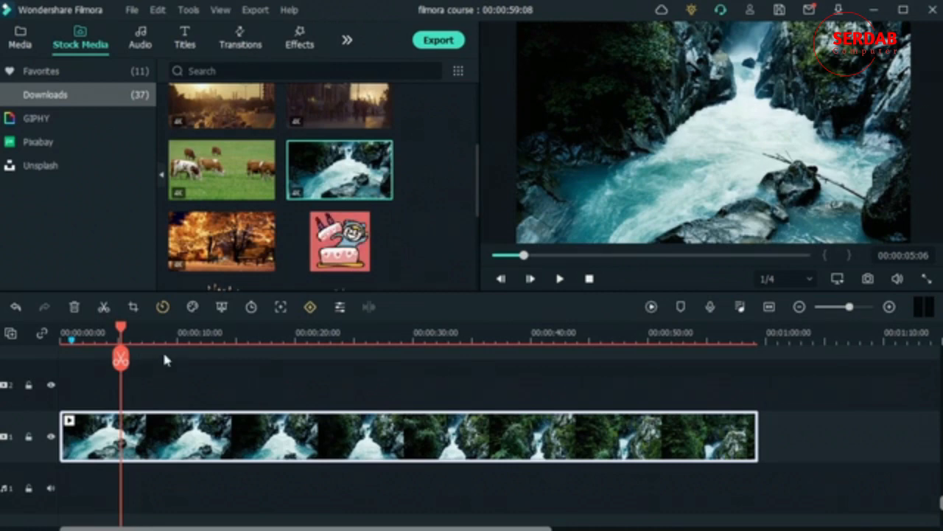
- Open the clip's crop settings, try a free crop, then a 9:16 crop centred on the waterfall
left_click(132, 306)
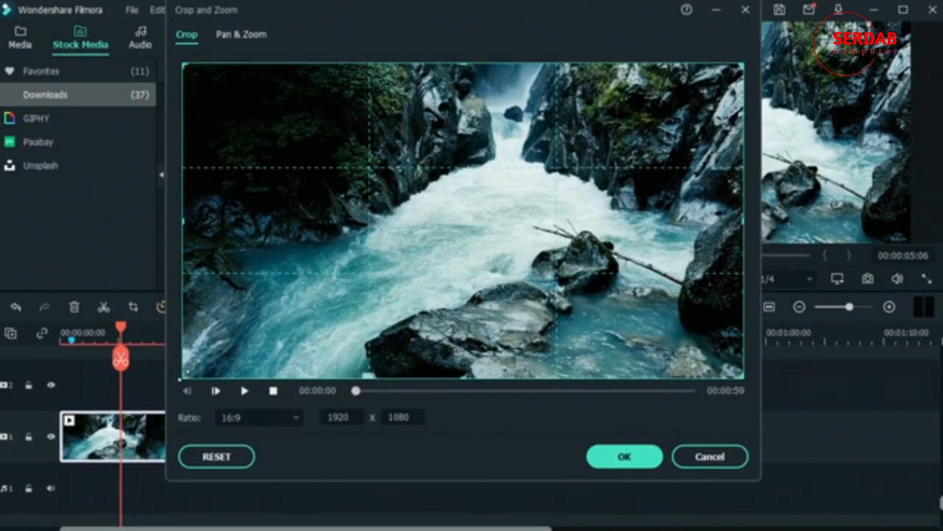
left_click_drag(183, 378, 453, 226)
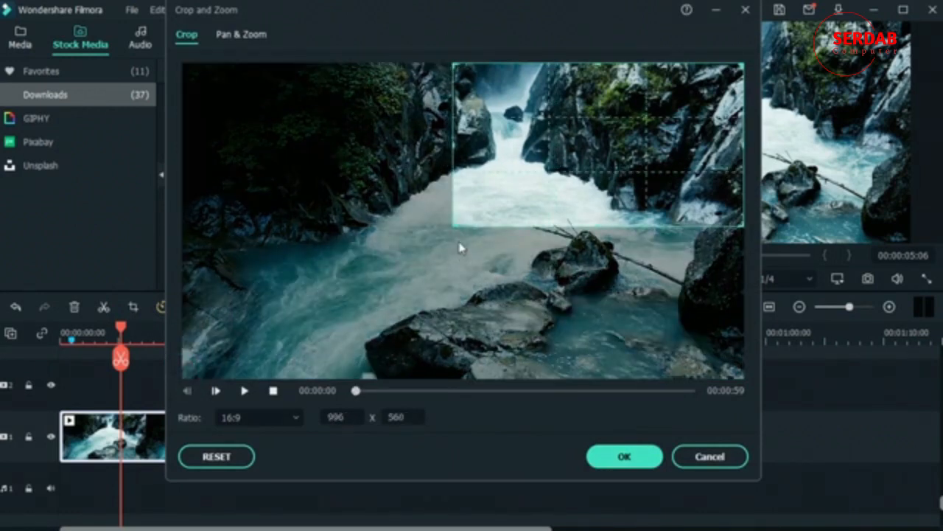
left_click_drag(455, 220, 116, 393)
left_click(251, 418)
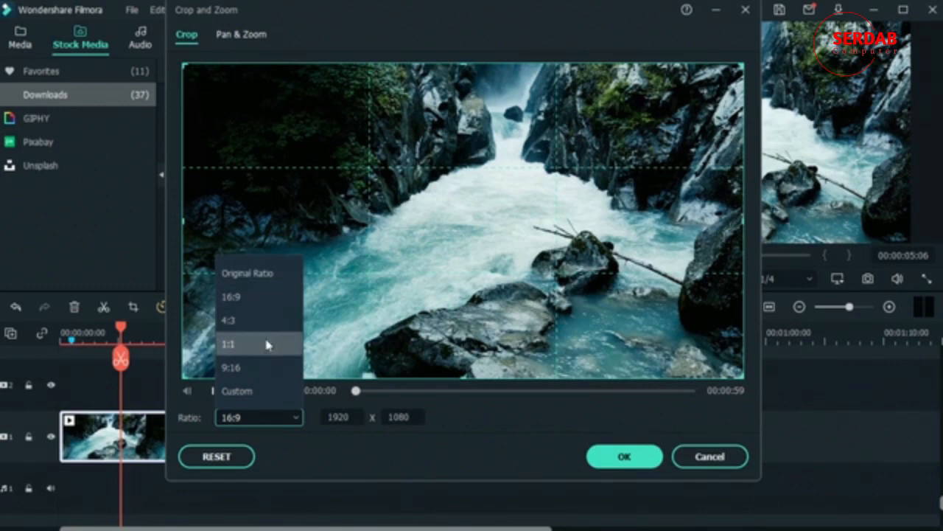
left_click(255, 368)
left_click_drag(331, 316, 618, 279)
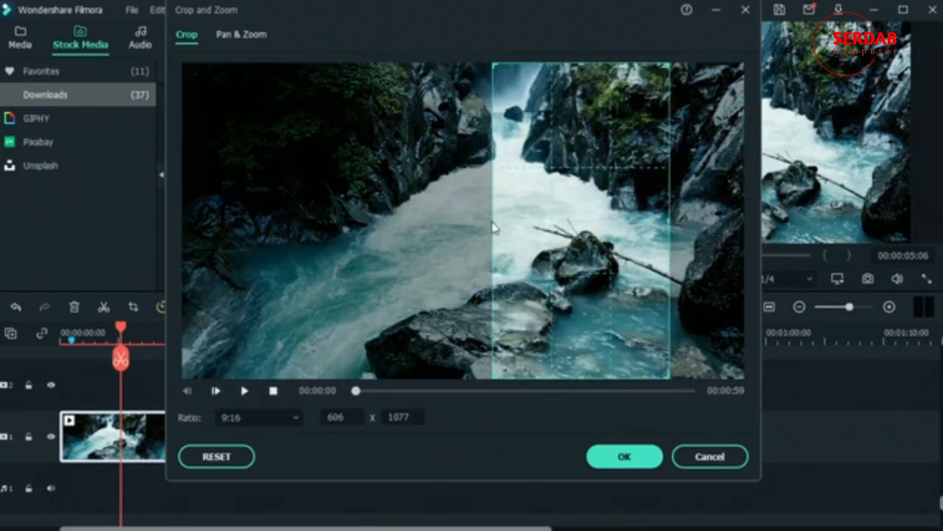
- Try Custom crop sizes like 1256 x 1080, then an Original Ratio crop nearly covering the frame
left_click(261, 417)
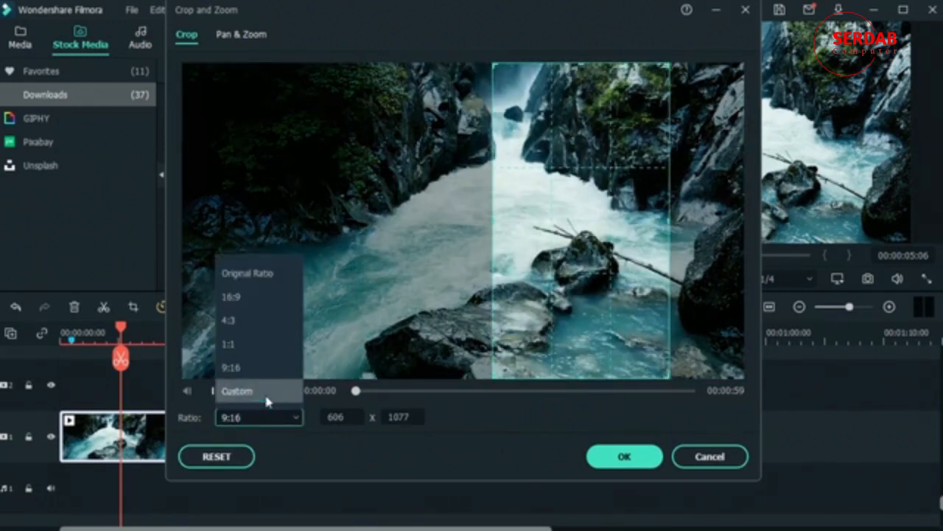
left_click(266, 391)
left_click_drag(494, 219, 302, 219)
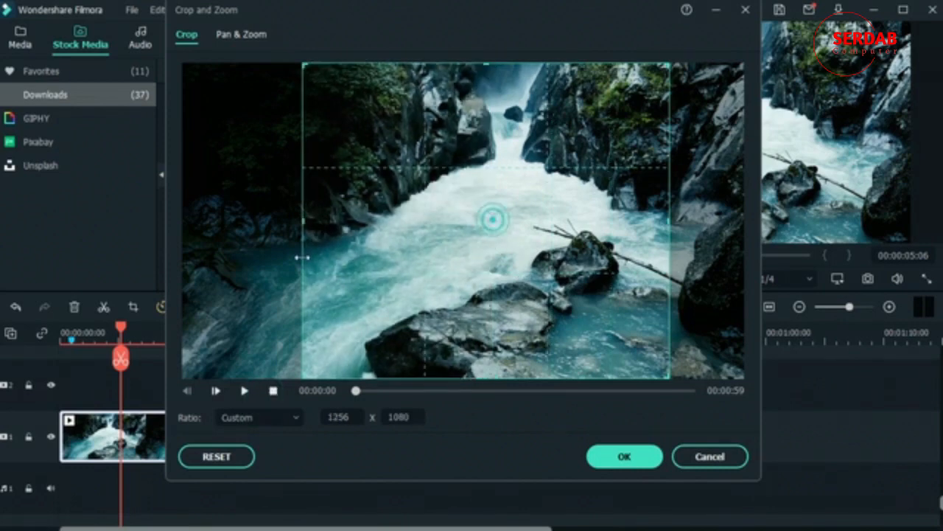
left_click_drag(305, 68, 344, 177)
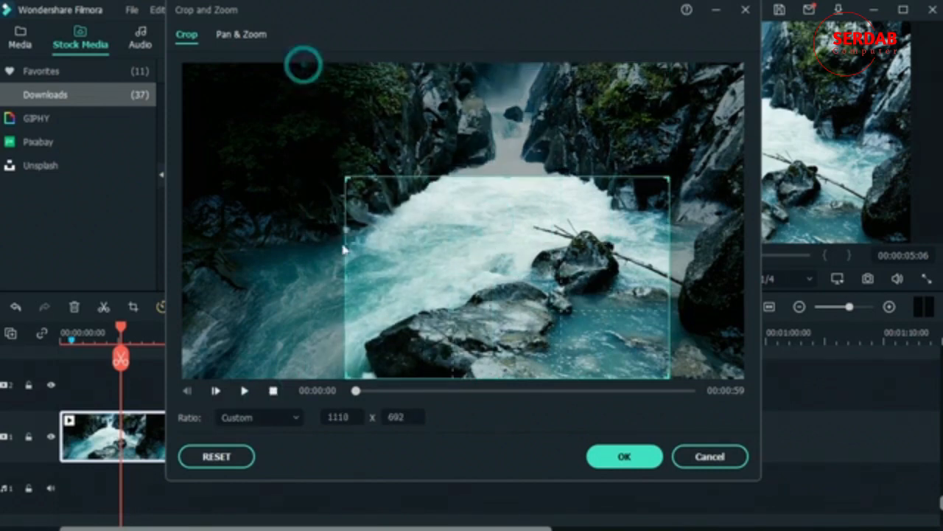
left_click_drag(343, 277, 202, 277)
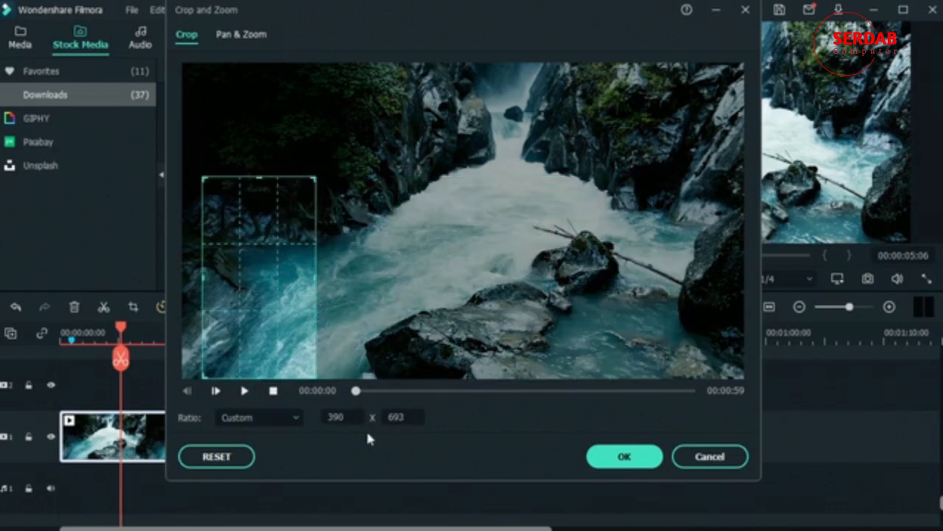
left_click(280, 417)
left_click(255, 275)
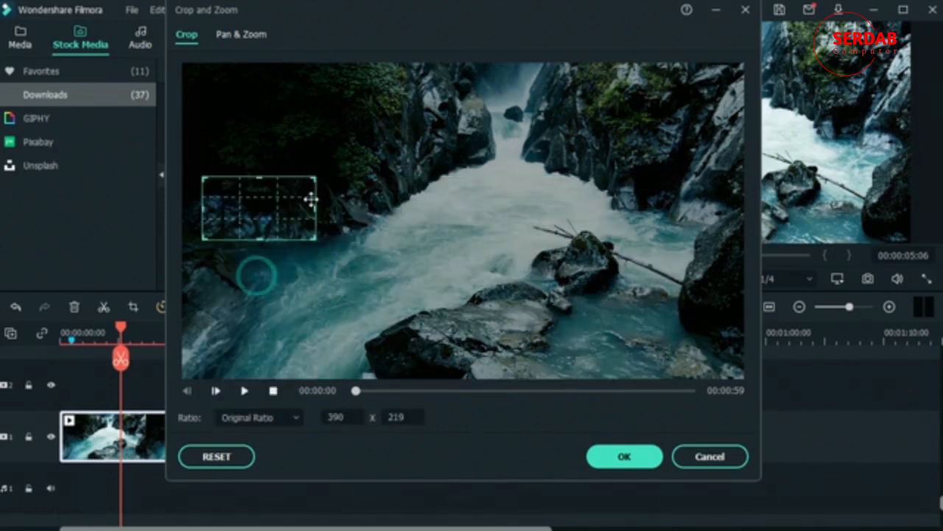
left_click_drag(315, 209, 741, 74)
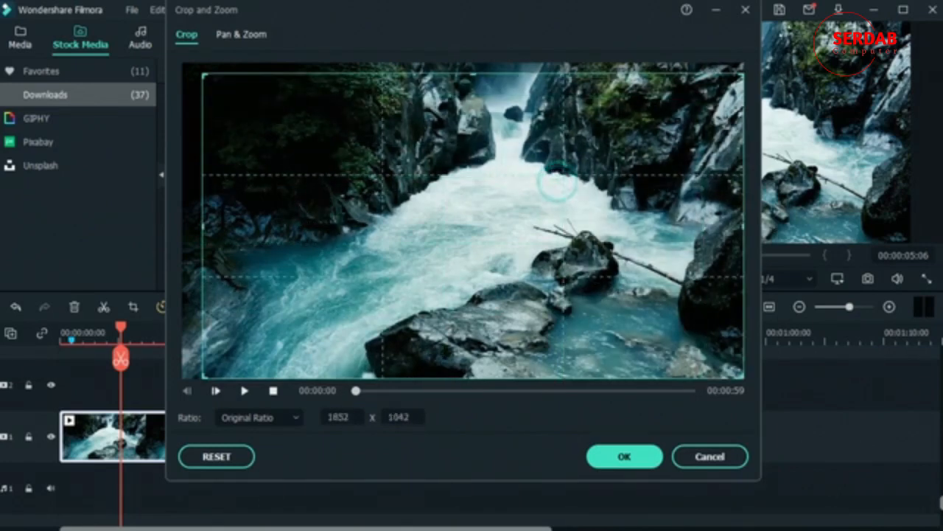
left_click_drag(204, 225, 160, 229)
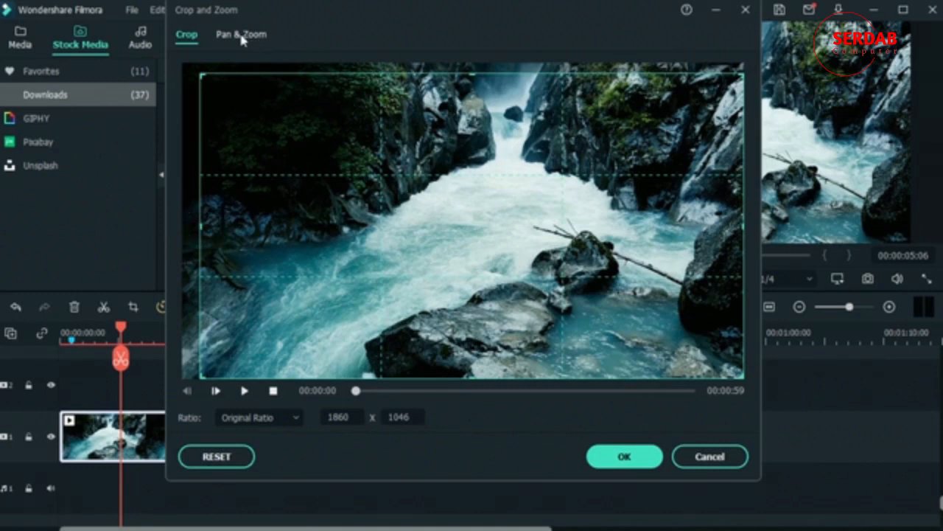
- Switch the crop back to Custom and extend it to the full 1920 x 1080 frame
left_click(268, 418)
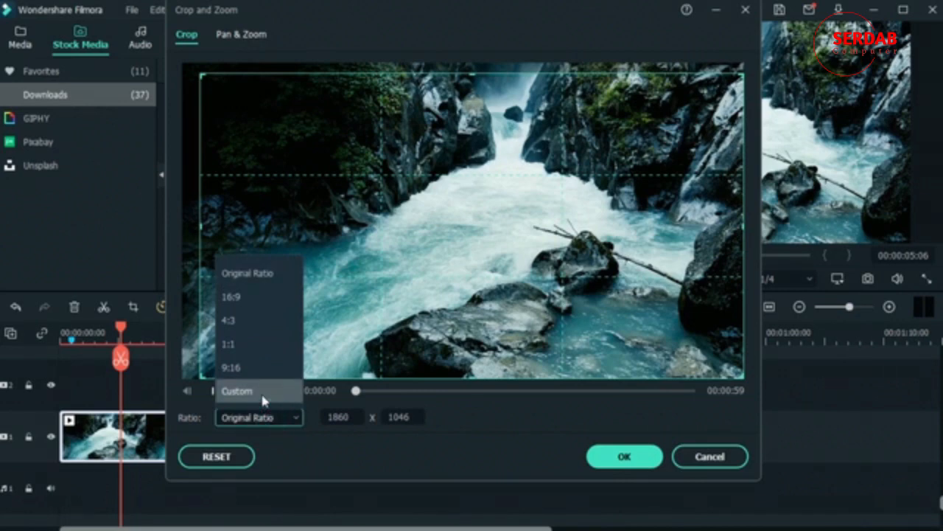
left_click(262, 390)
left_click_drag(199, 223, 140, 235)
left_click_drag(469, 80, 464, 64)
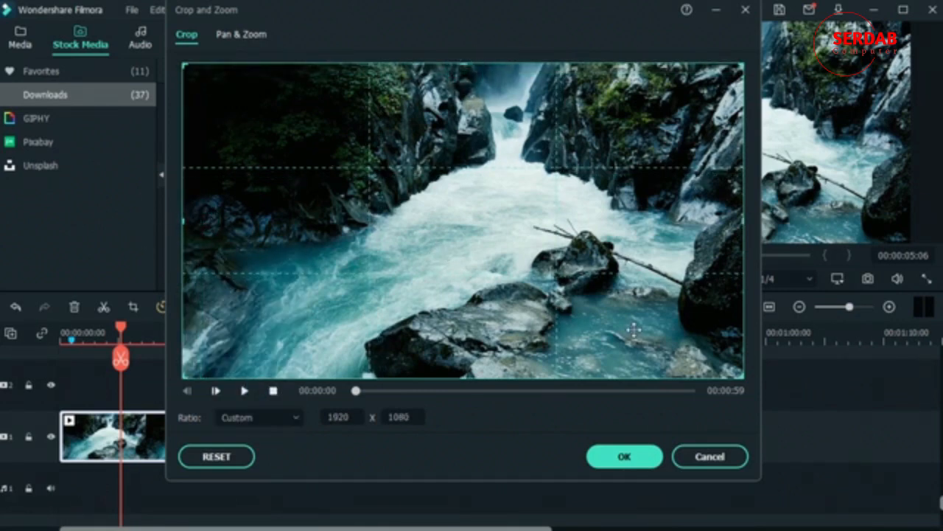
left_click(227, 37)
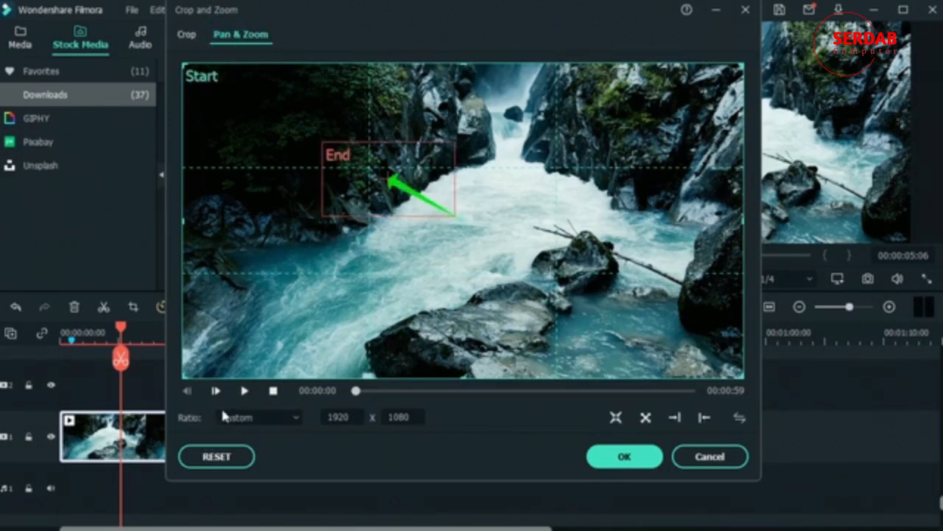
- Preview the pan and zoom, then move and enlarge the End box onto the lower-right rock
left_click(244, 390)
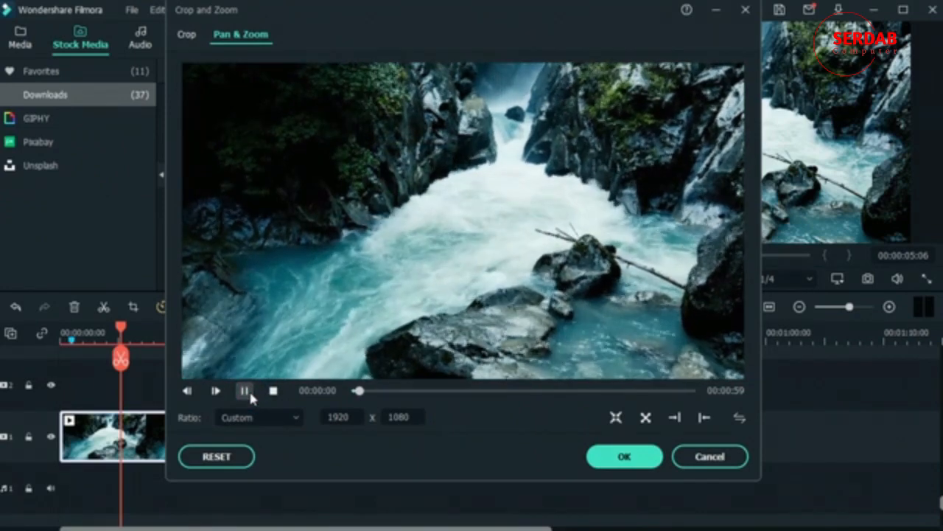
left_click(244, 390)
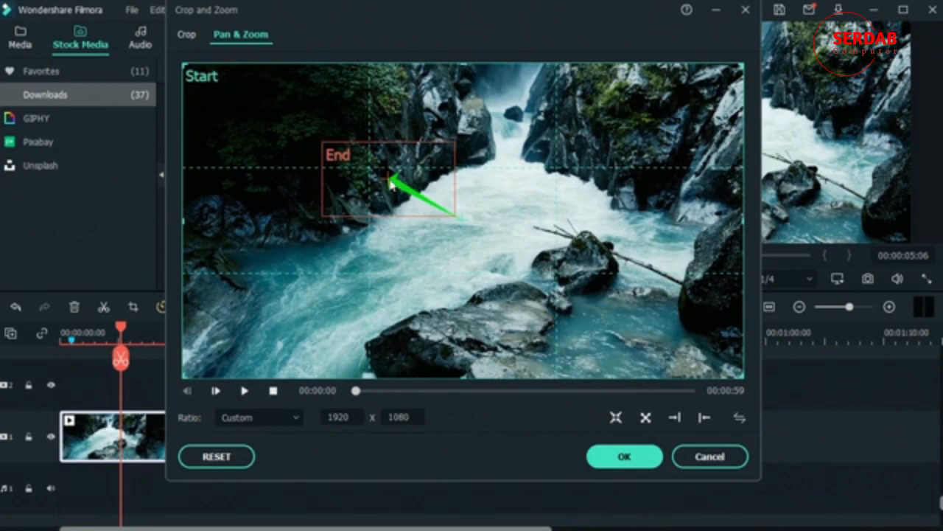
left_click(361, 205)
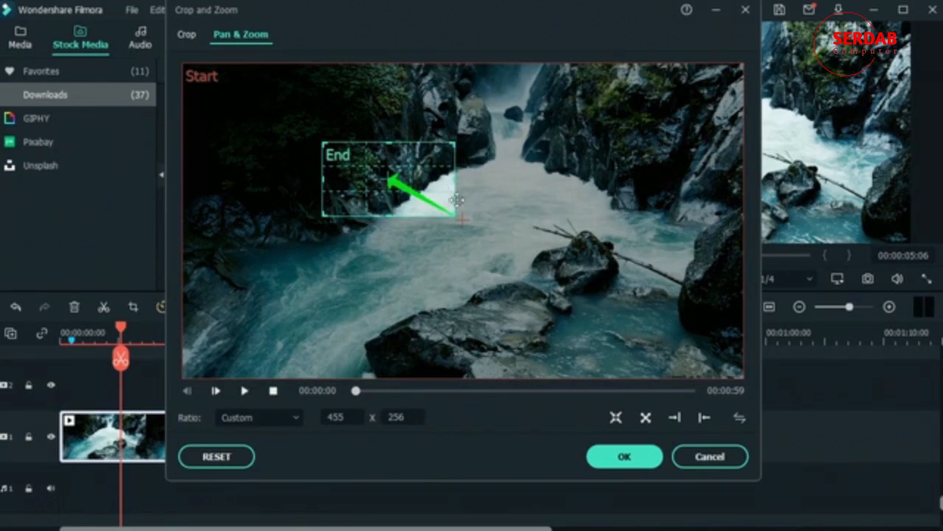
left_click_drag(390, 180, 490, 248)
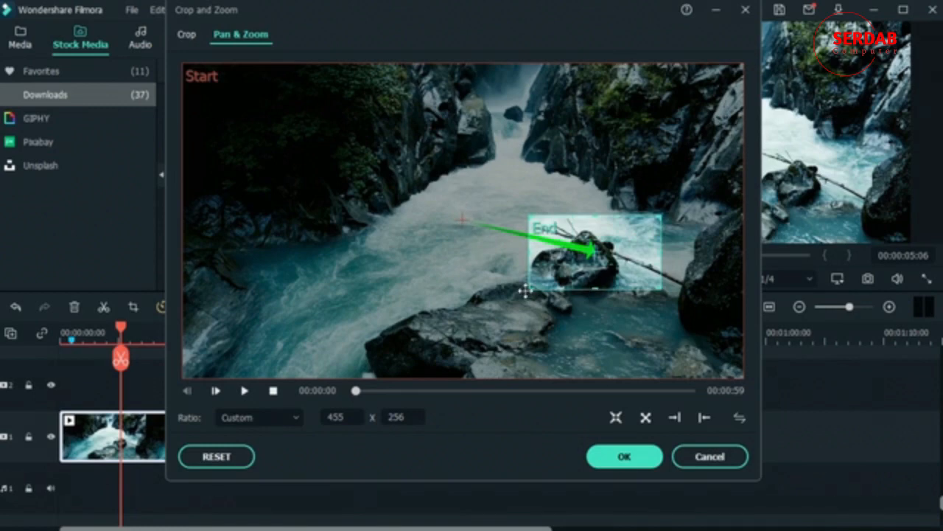
left_click_drag(531, 287, 390, 357)
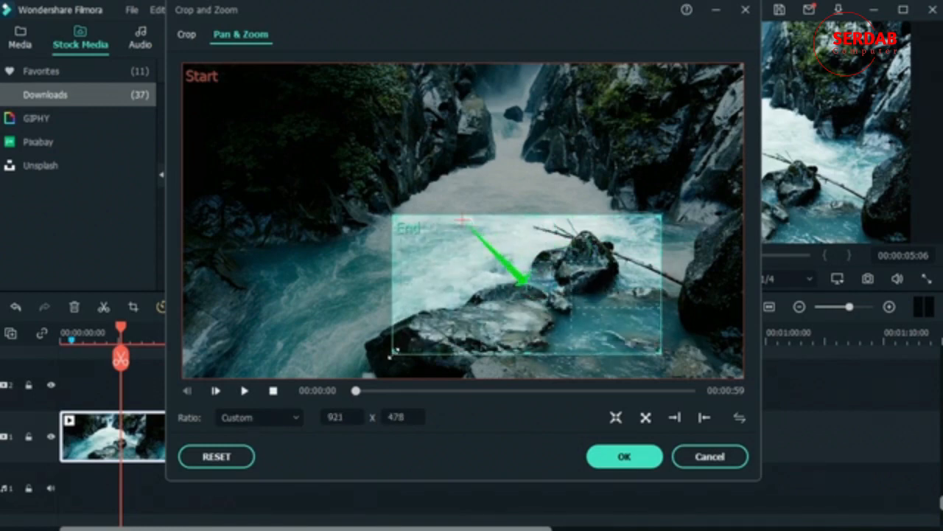
- Reset the End box to Original Ratio, nudge it slightly right, and apply the pan and zoom
left_click(260, 417)
left_click(266, 275)
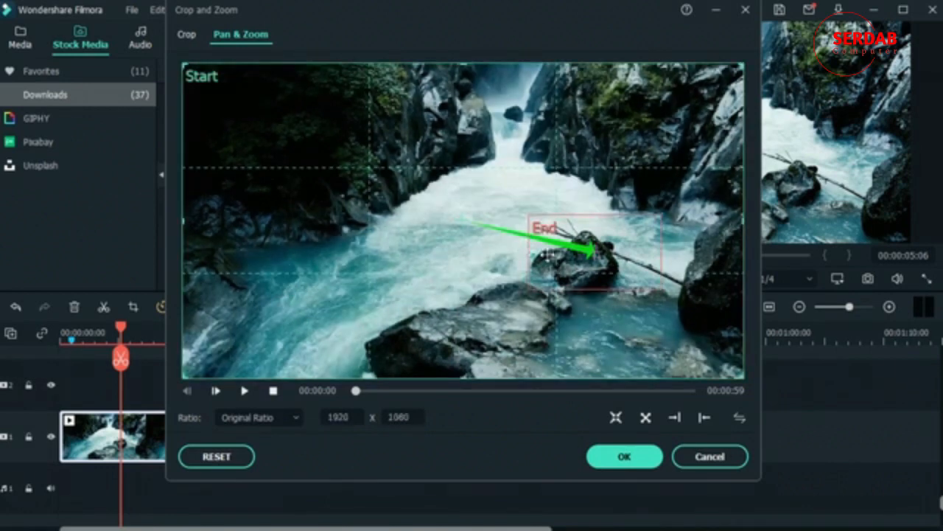
left_click(523, 250)
left_click(530, 249)
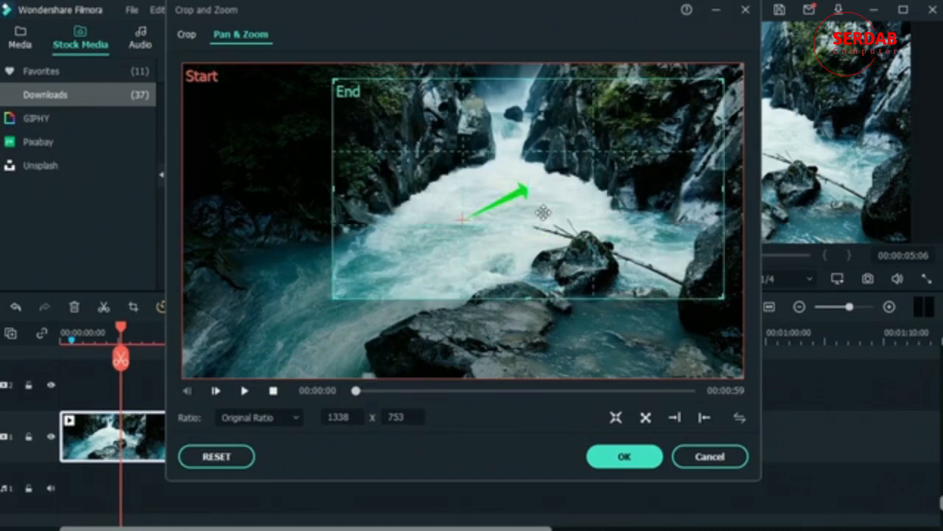
left_click_drag(542, 212, 549, 210)
left_click(624, 456)
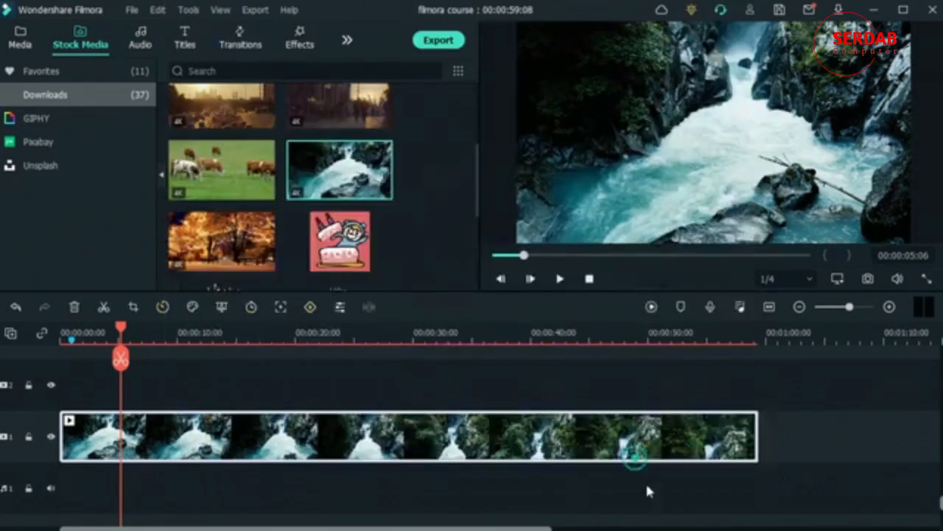
- Render the timeline preview and play the edited waterfall clip from the start
left_click_drag(121, 333, 64, 333)
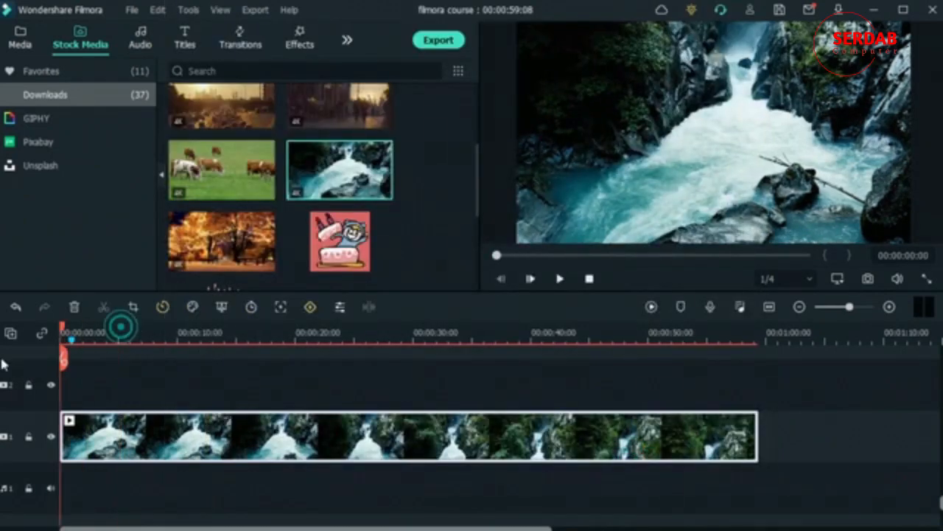
left_click(653, 307)
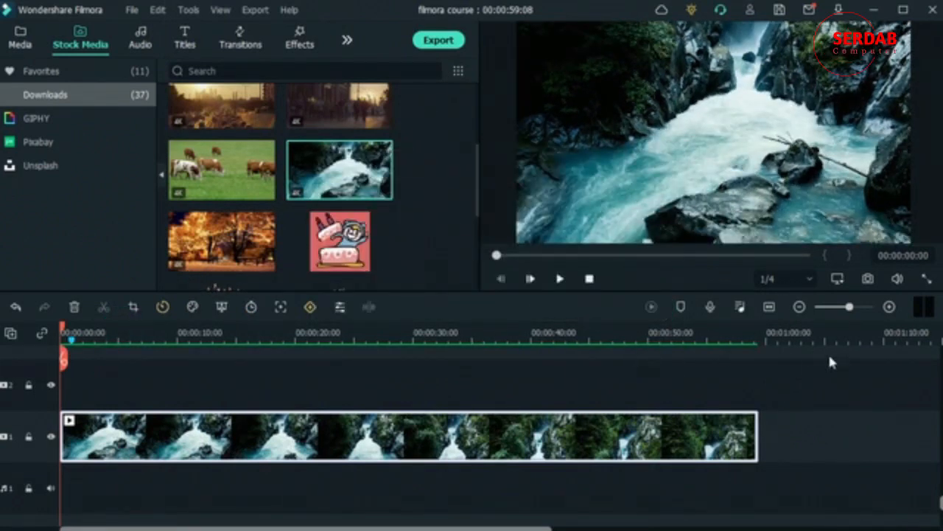
key("space")
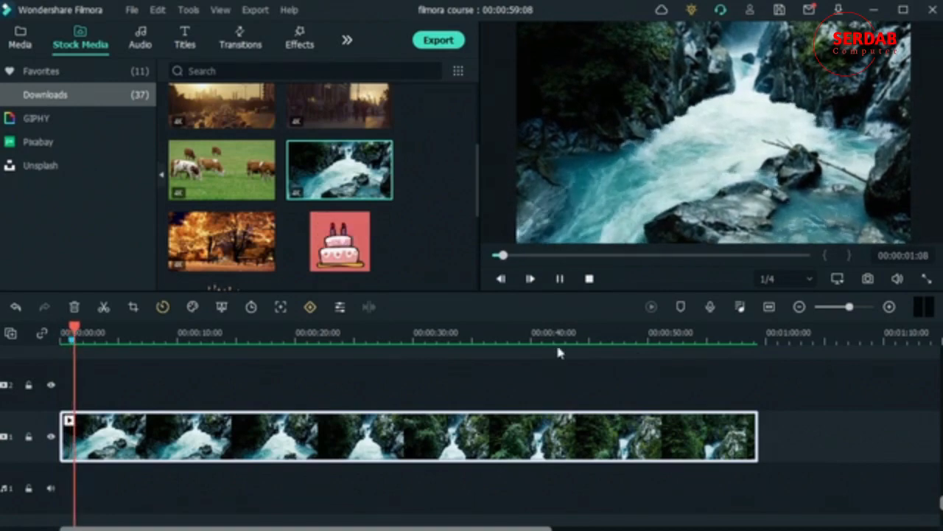
- Trim the clip's end to 00:00:11:24 and return the playhead to the start
left_click(524, 333)
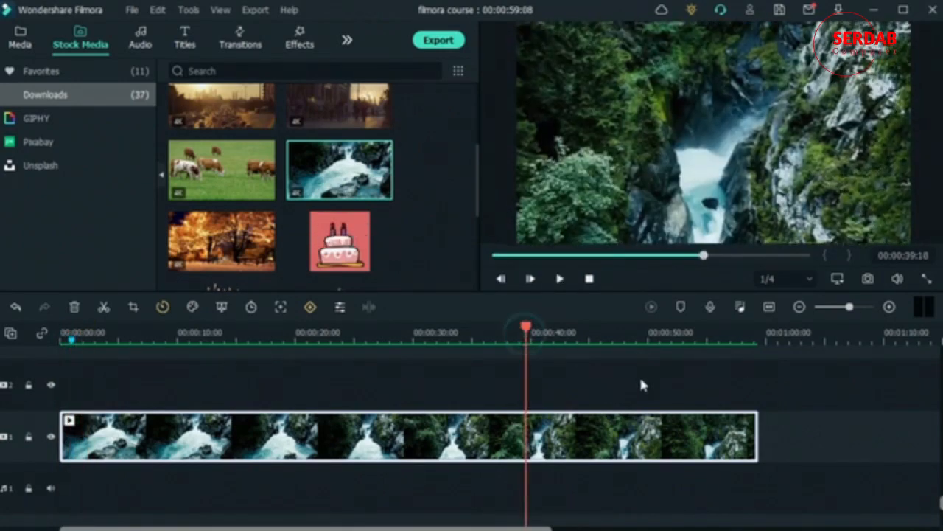
left_click_drag(524, 331, 199, 383)
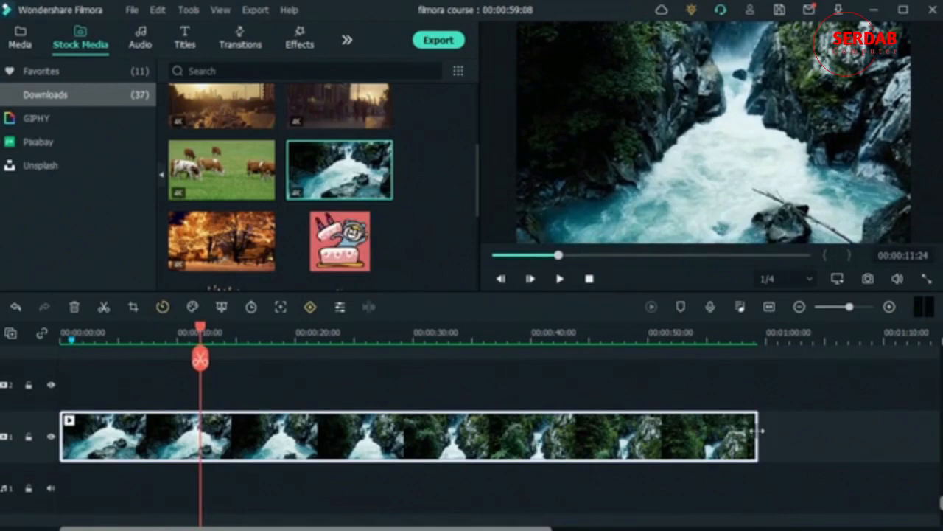
left_click_drag(759, 431, 200, 436)
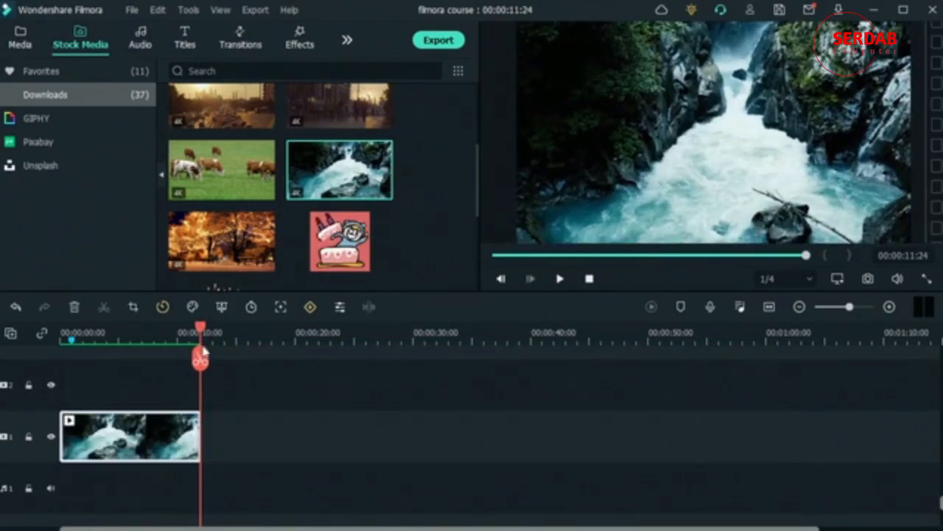
left_click_drag(201, 327, 65, 345)
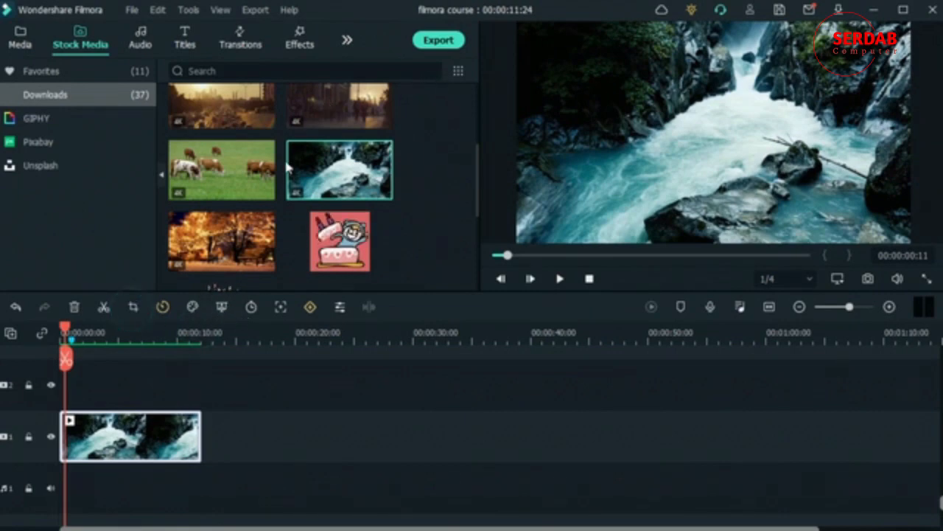
- Shrink the Pan & Zoom End frame toward the upper-right rocks and apply it
left_click(134, 307)
left_click(383, 236)
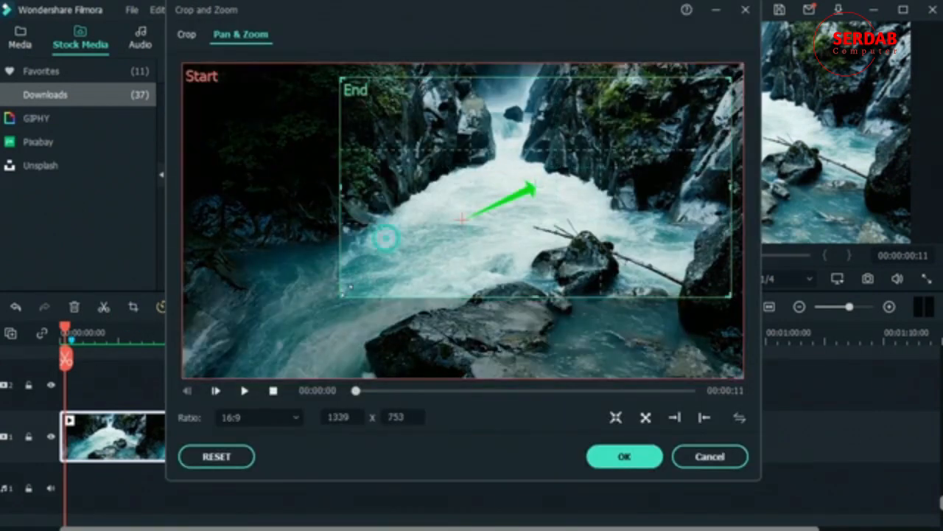
left_click_drag(342, 294, 472, 227)
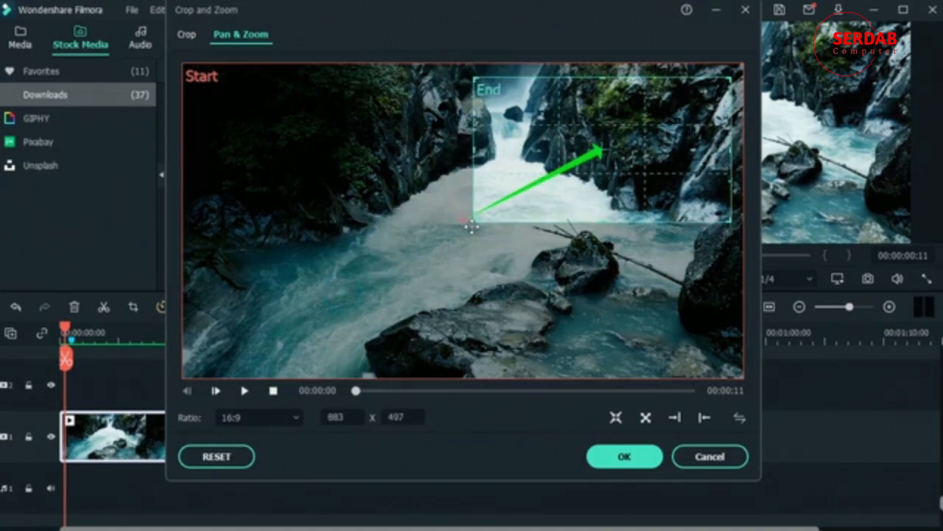
left_click(624, 457)
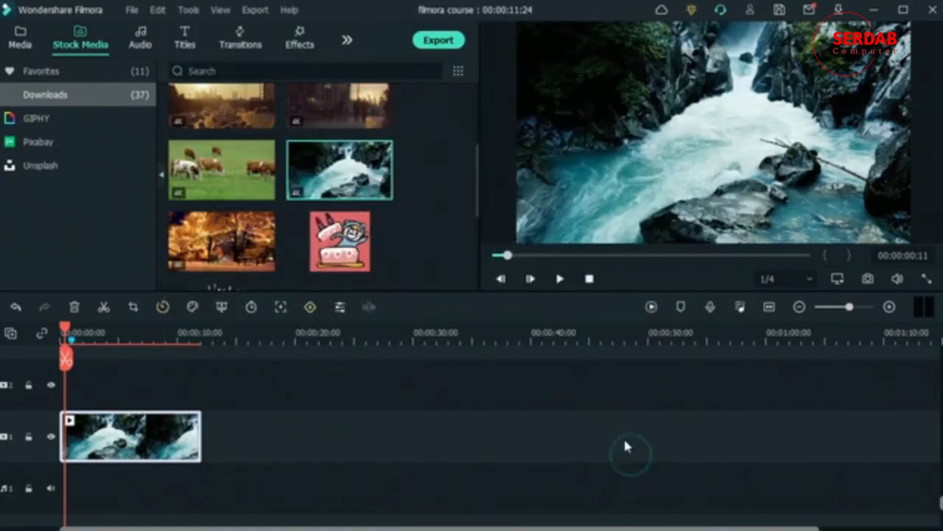
- Render the preview and play back the clip to check the zoom motion
key("space")
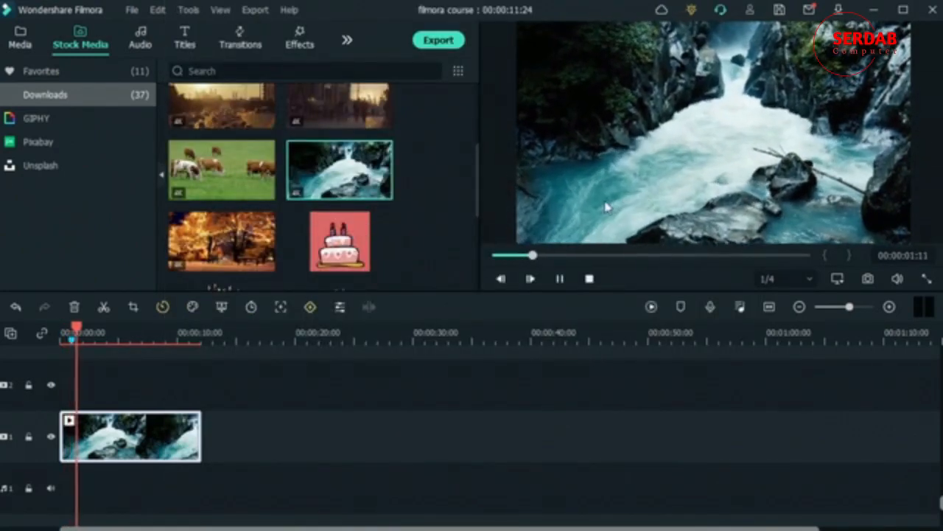
left_click(652, 308)
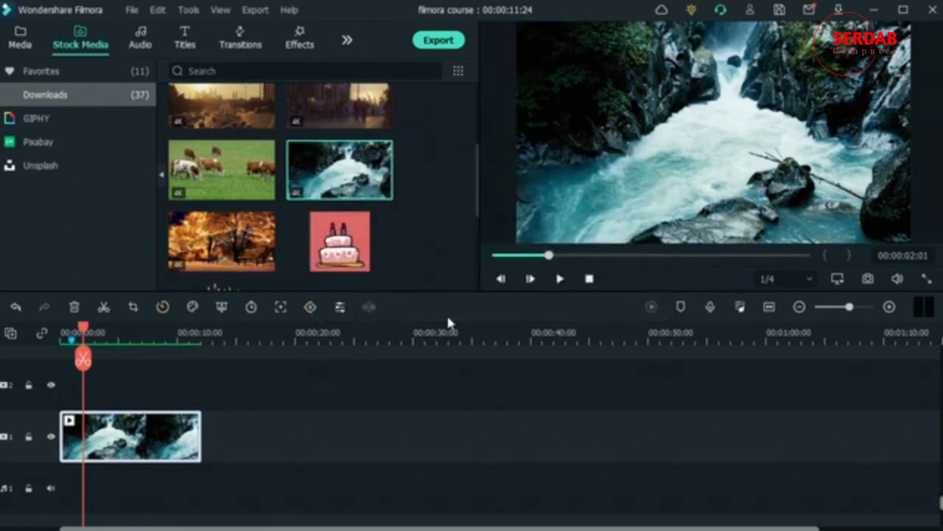
key("space")
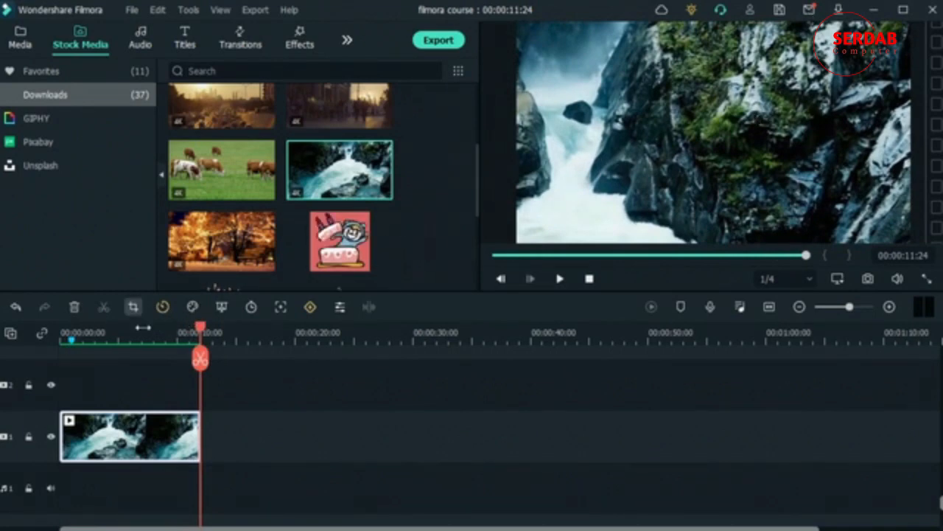
left_click(63, 329)
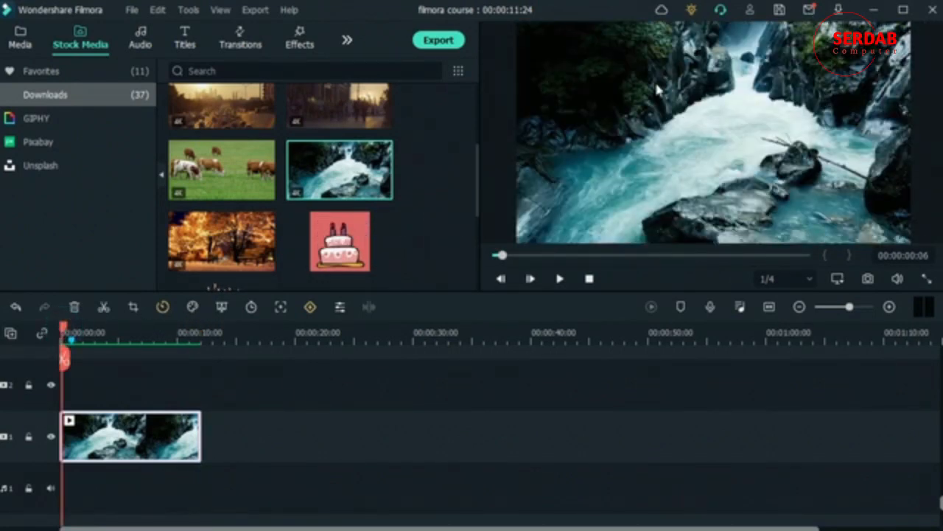
left_click_drag(66, 325, 60, 374)
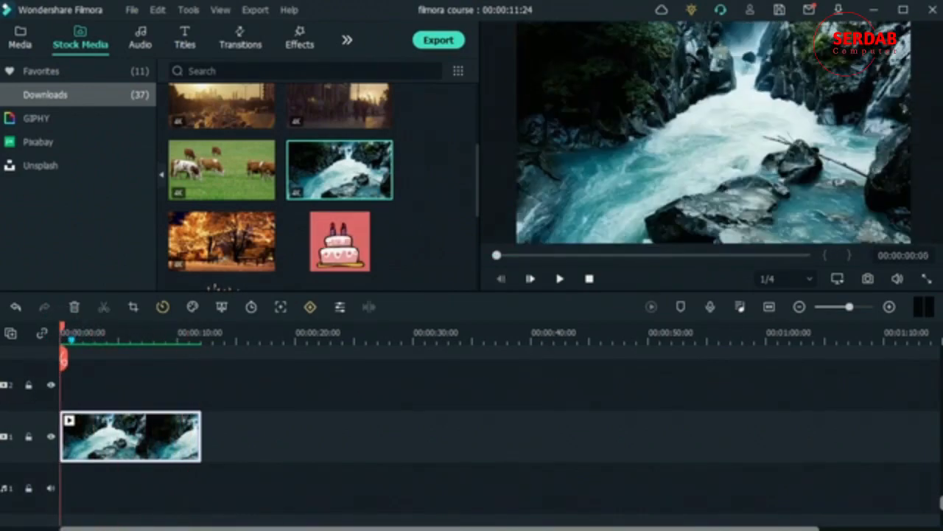
- Reopen Pan & Zoom and preview the zoom-in and zoom-out presets
left_click(133, 306)
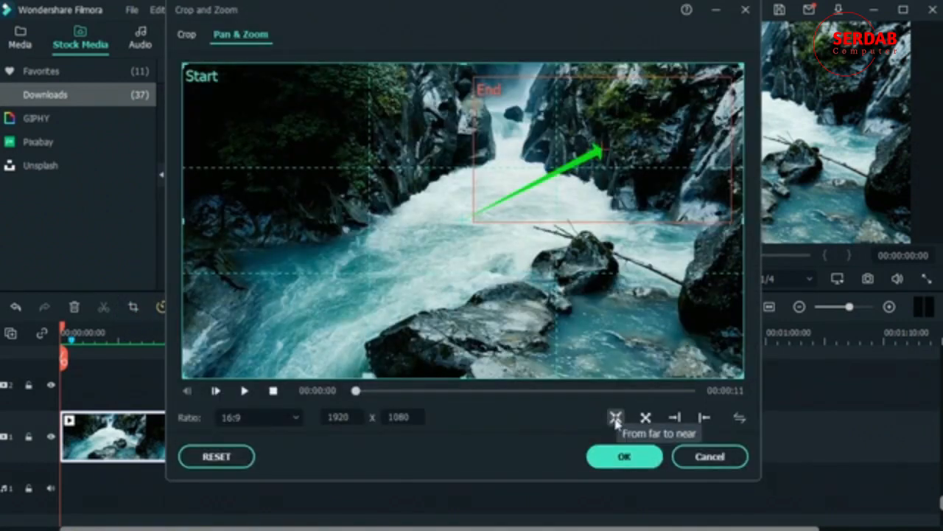
left_click(615, 418)
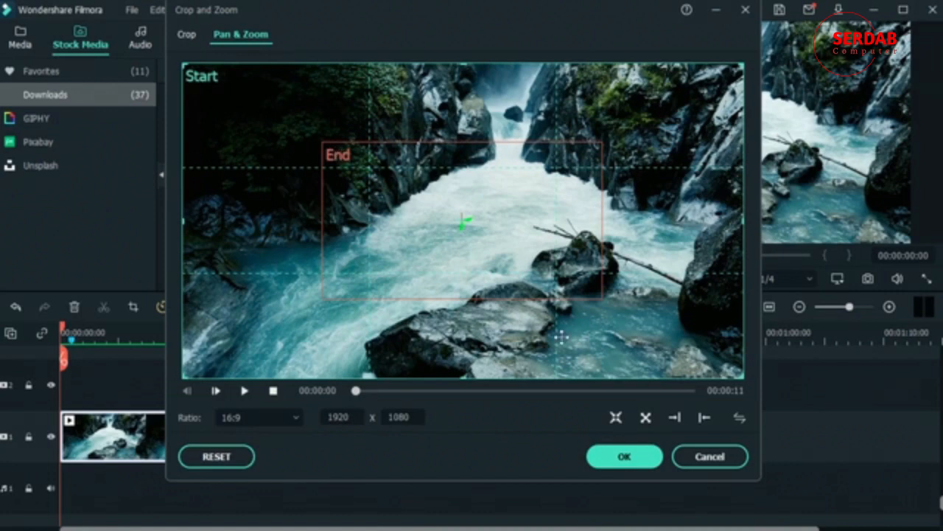
left_click(645, 419)
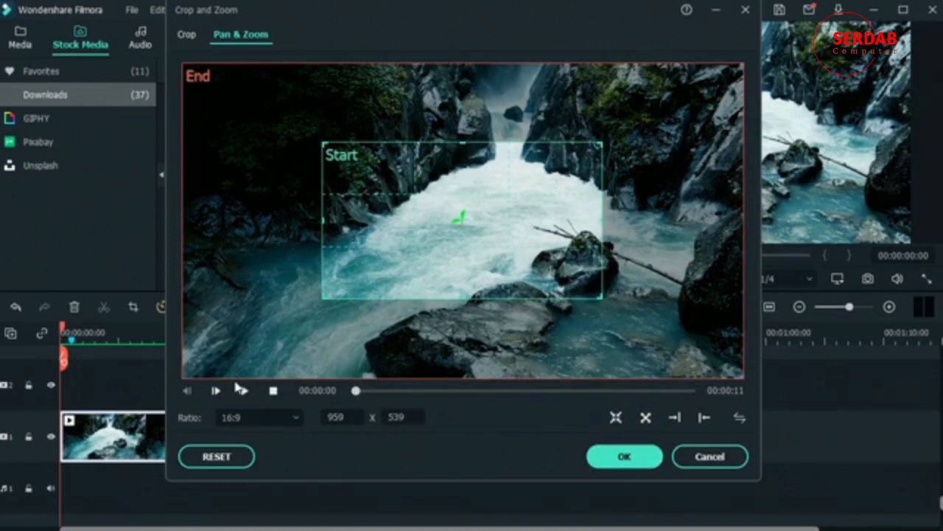
left_click(243, 390)
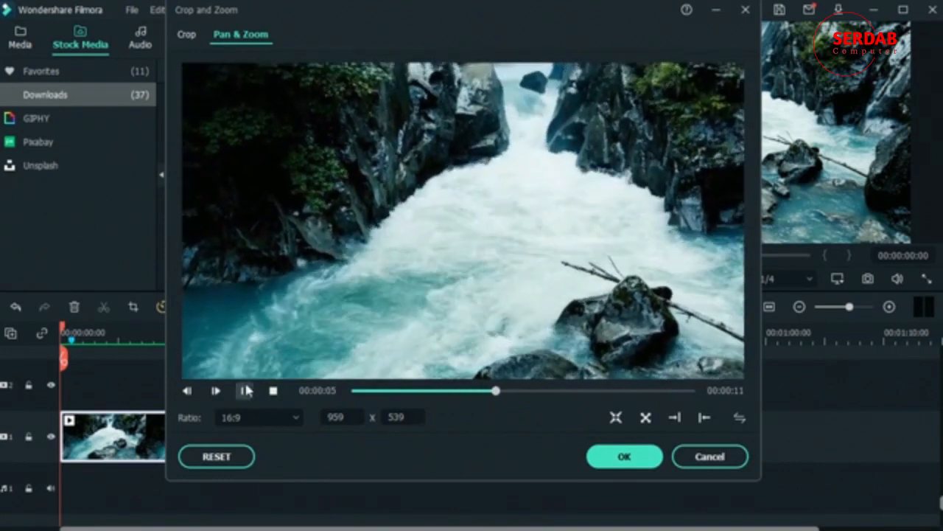
left_click(245, 390)
left_click(676, 417)
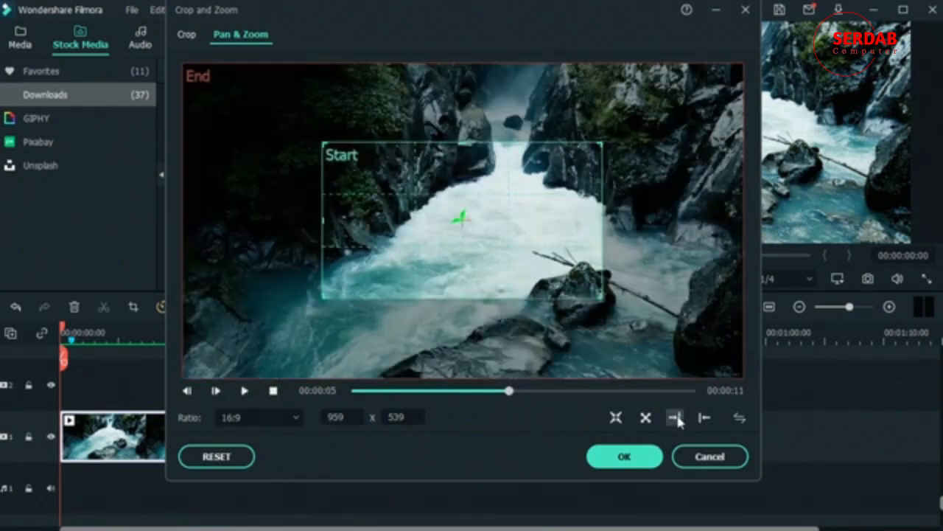
- Preview the left-to-right and right-to-left pan presets, then reset to full frame zooming into the centre
left_click(676, 417)
left_click(246, 389)
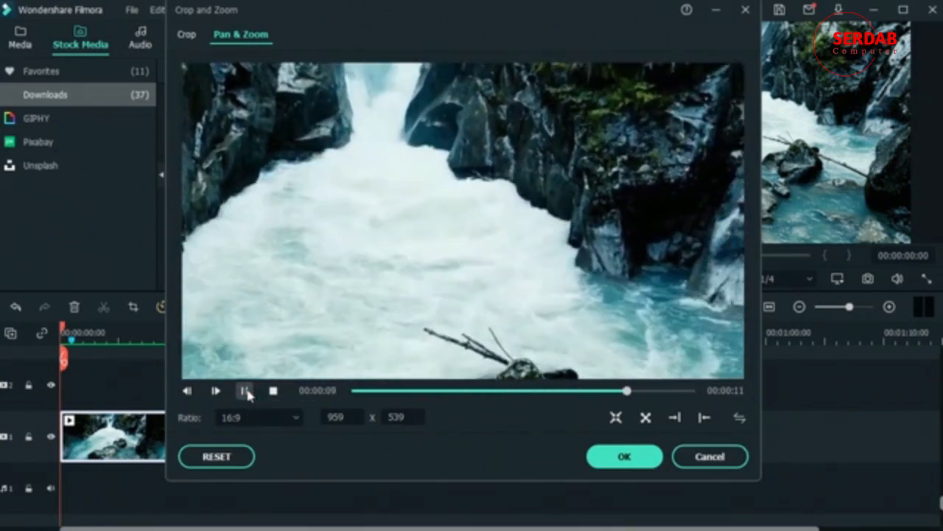
left_click(246, 390)
left_click(704, 417)
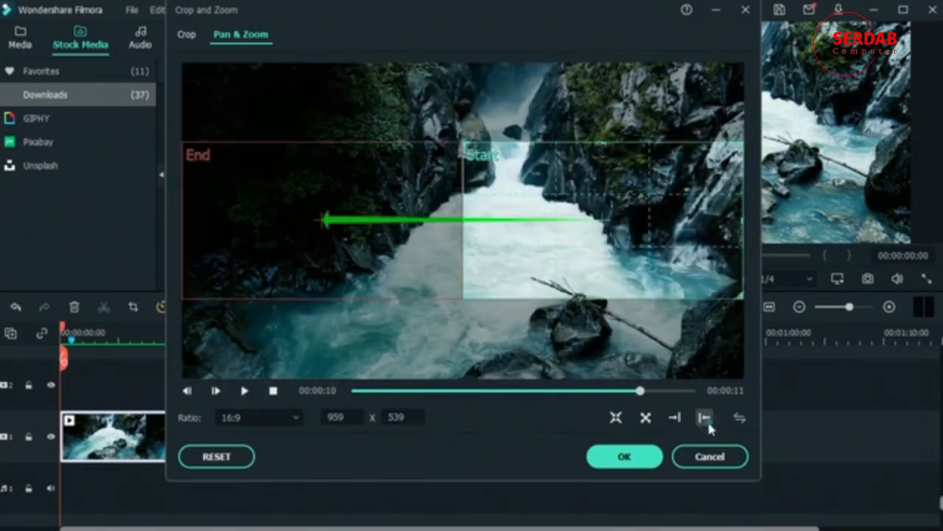
left_click(242, 391)
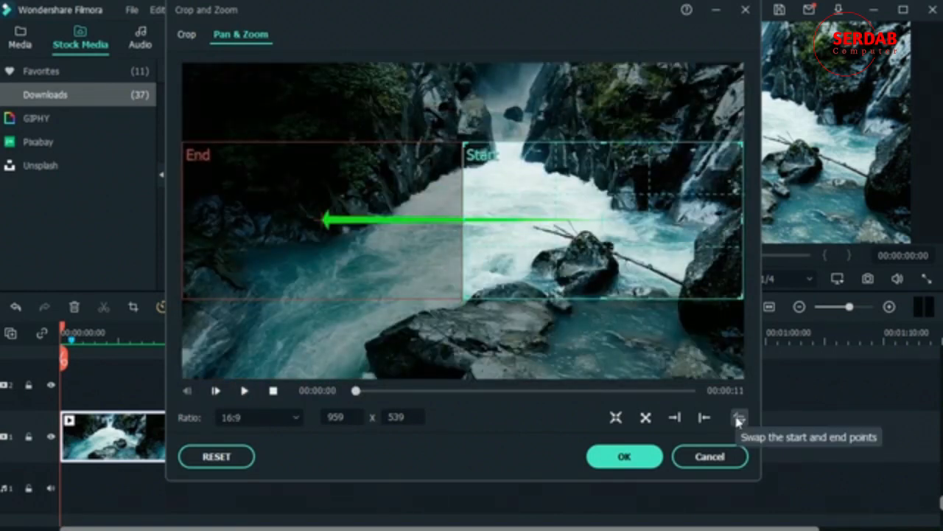
left_click(616, 418)
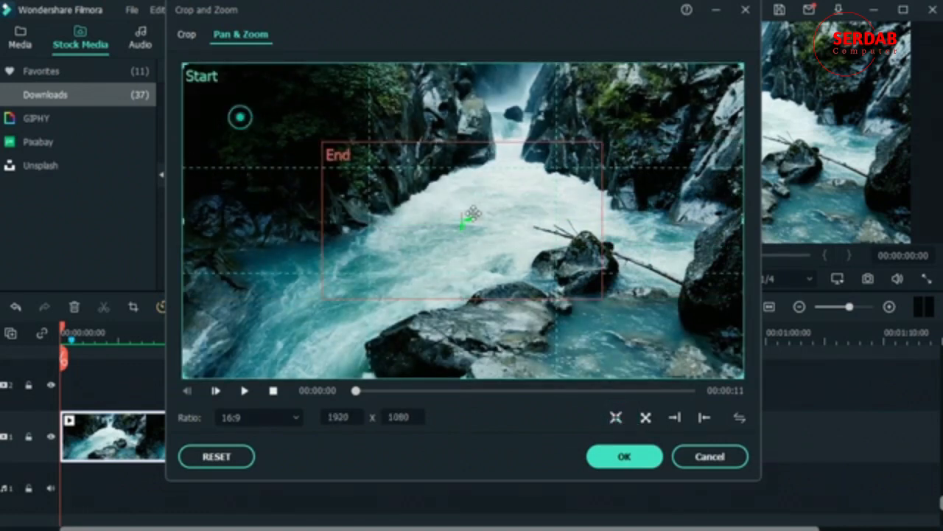
- Swap and resize the frames so a 1643 x 924 Start widens to the full-frame End, and apply
left_click_drag(743, 378, 452, 214)
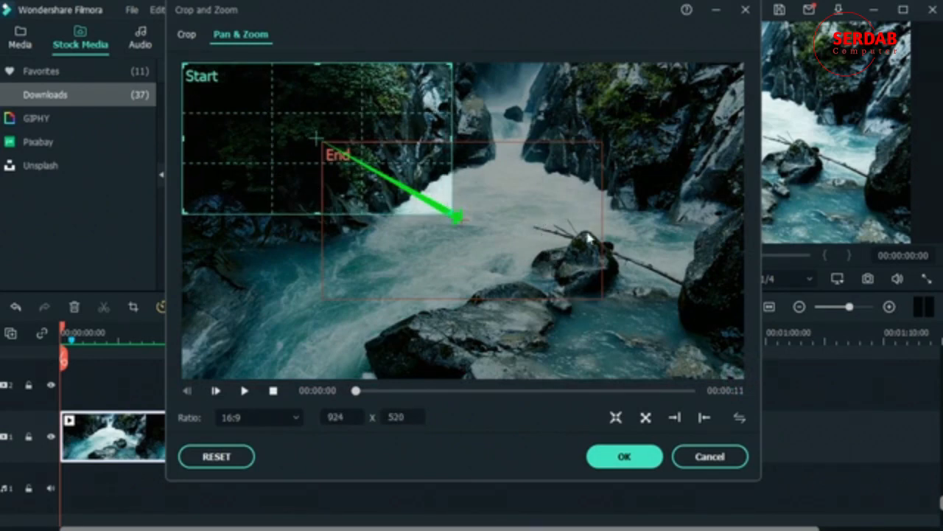
left_click(740, 417)
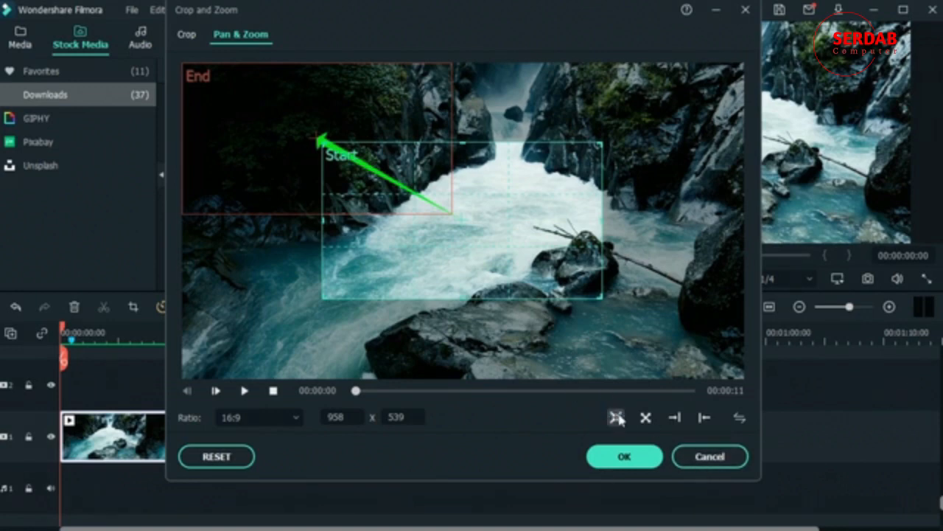
left_click(617, 417)
left_click(644, 418)
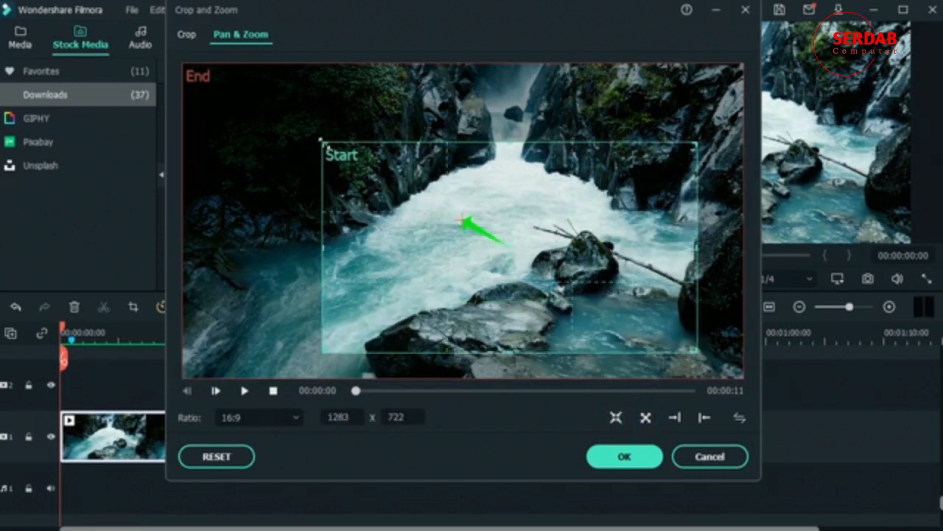
left_click_drag(320, 138, 218, 84)
left_click_drag(508, 226, 509, 227)
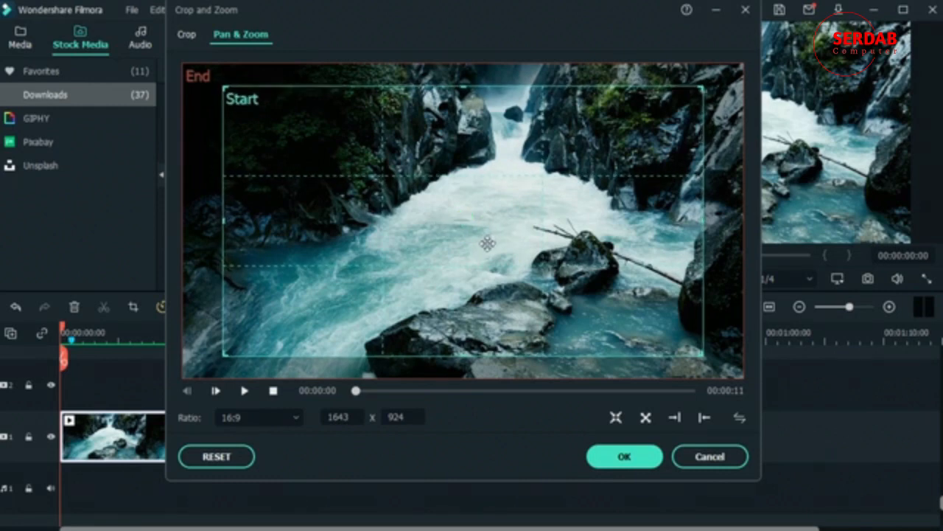
left_click_drag(488, 241, 488, 243)
left_click(624, 455)
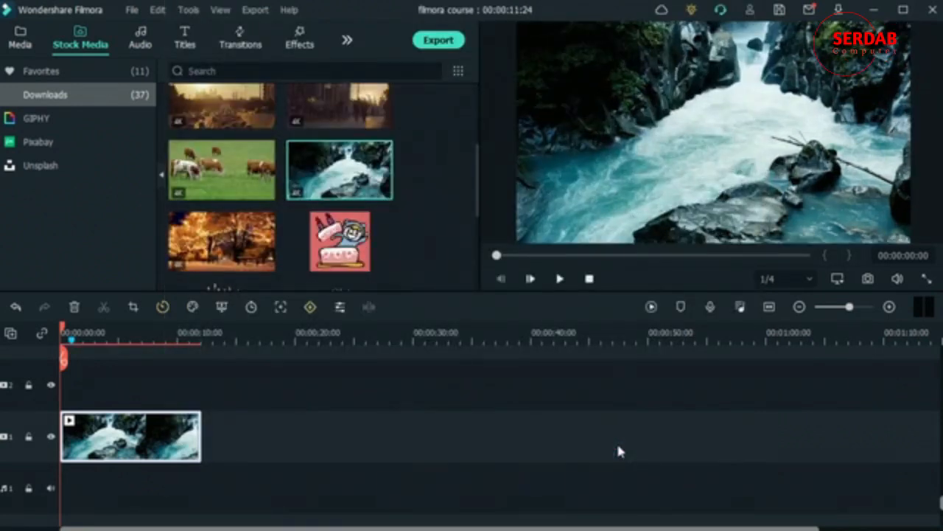
- Play back the new motion, return to the start, and switch the library to Effects
key("space")
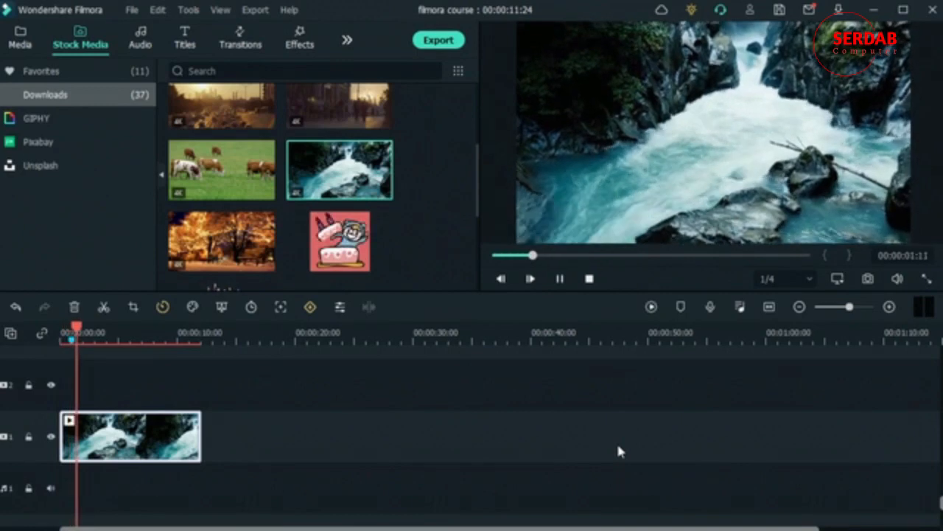
key("space")
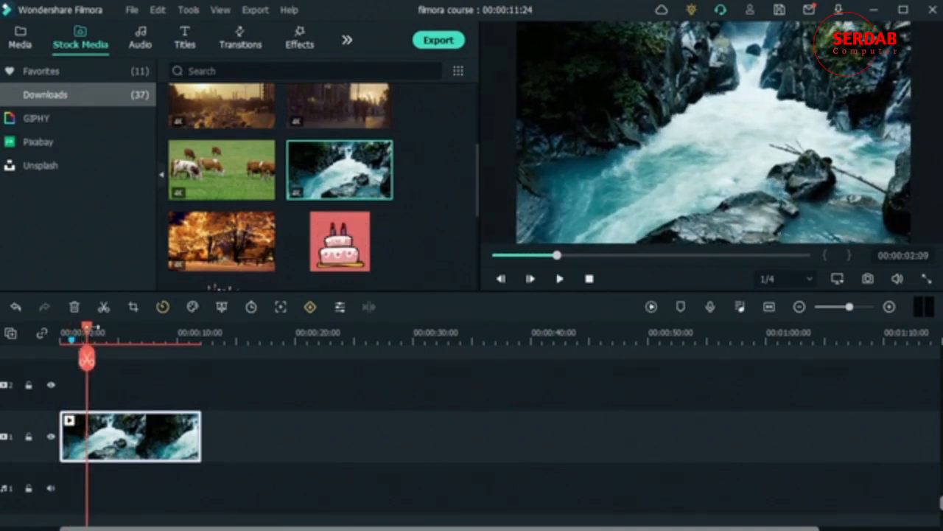
left_click_drag(87, 324, 2, 385)
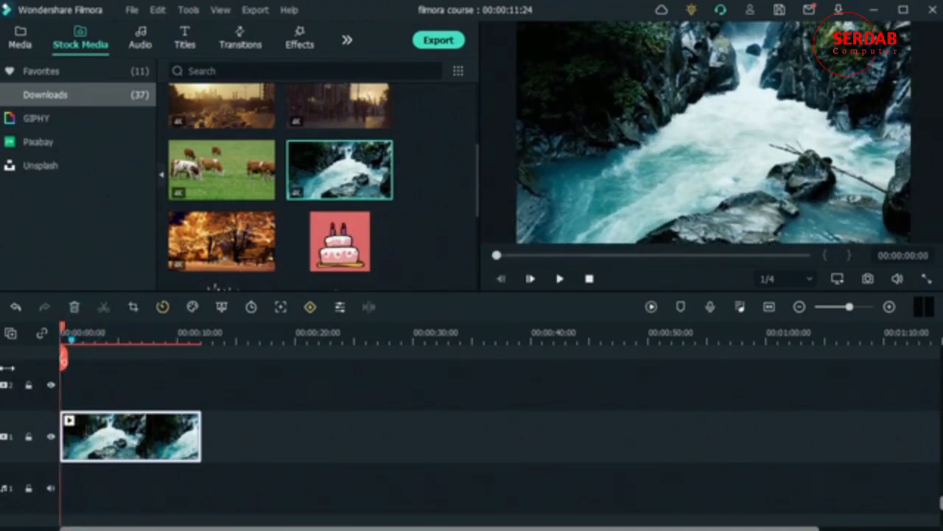
mouse_move(264, 114)
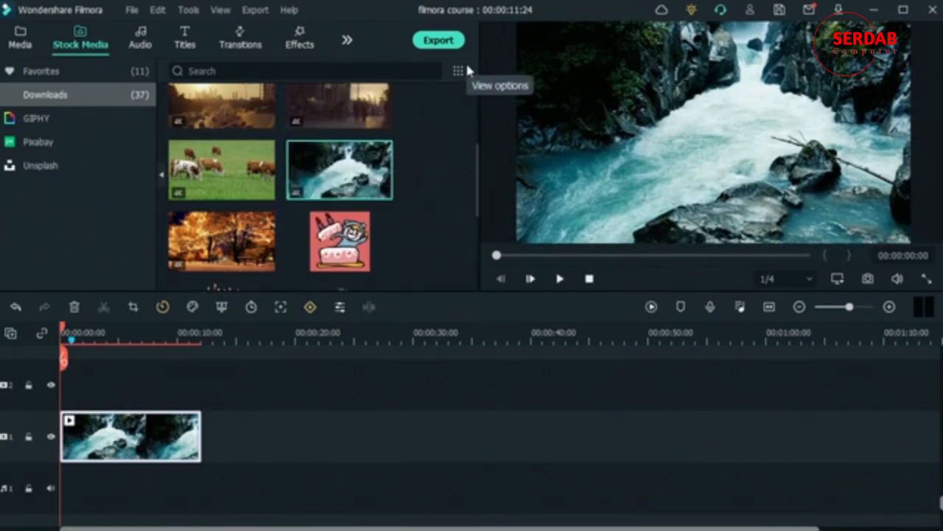
left_click(299, 43)
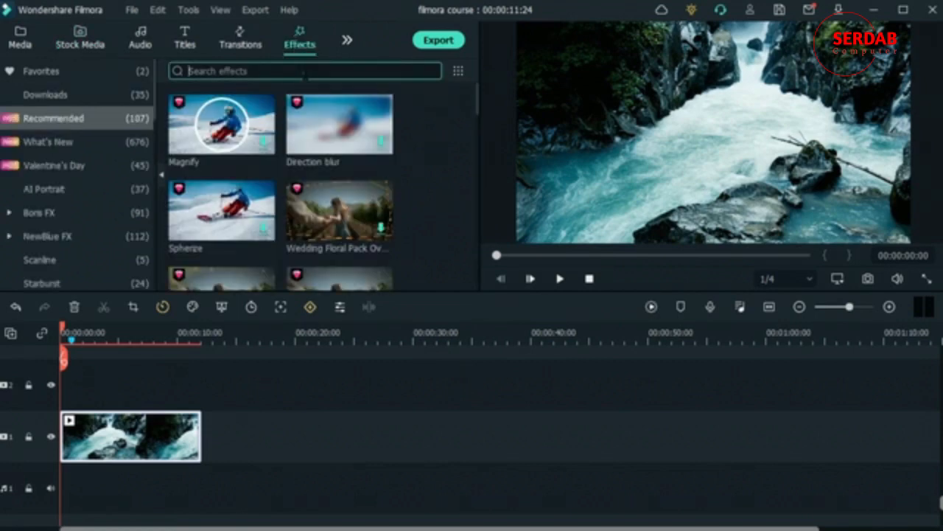
- Search the effects for the Cinematic Title Pack, download it and apply it to the waterfall clip
left_click(302, 71)
type("dinematic")
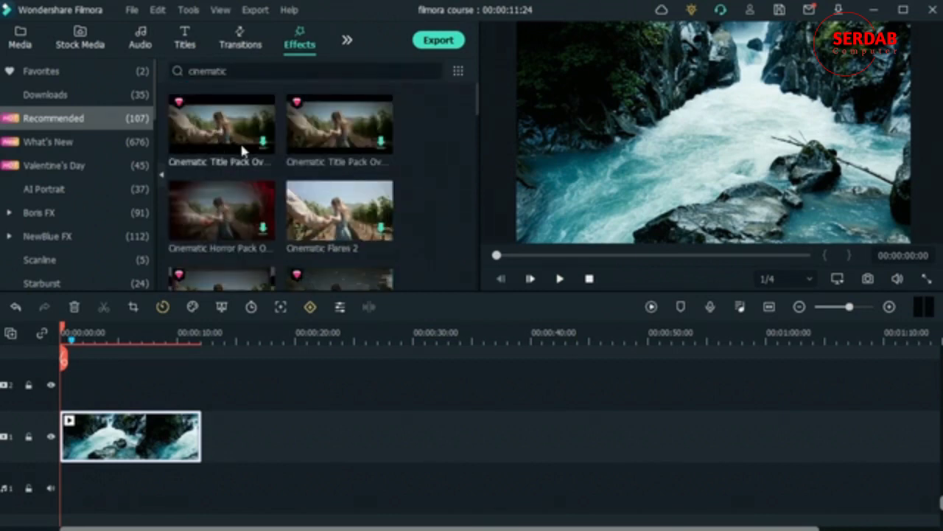
left_click(262, 140)
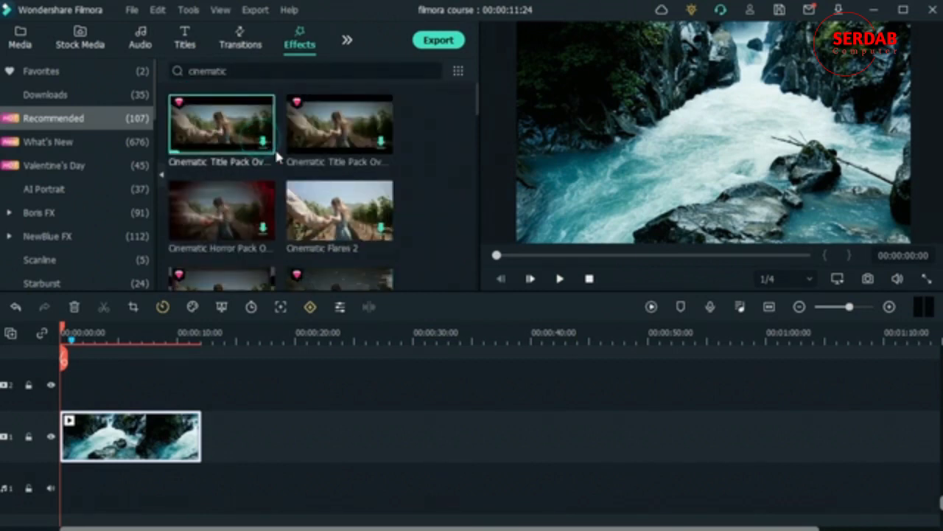
left_click_drag(243, 131, 66, 434)
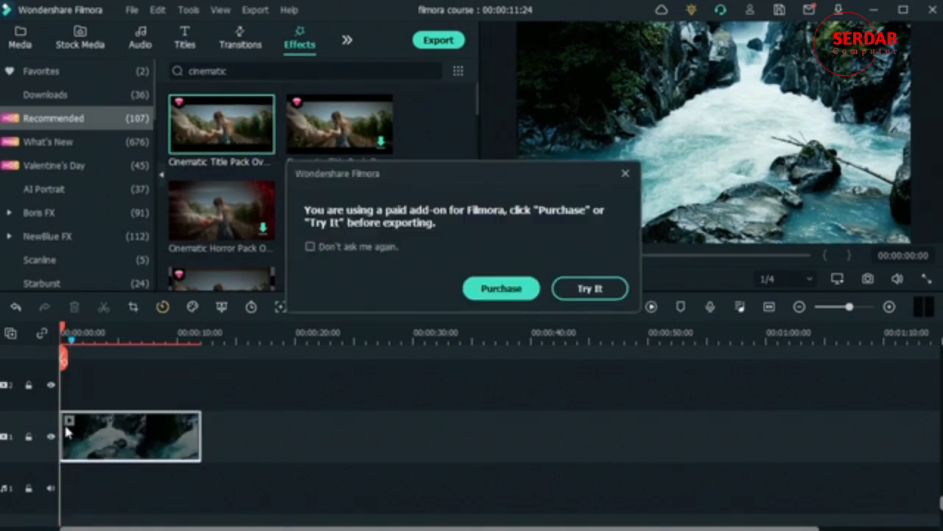
left_click(610, 288)
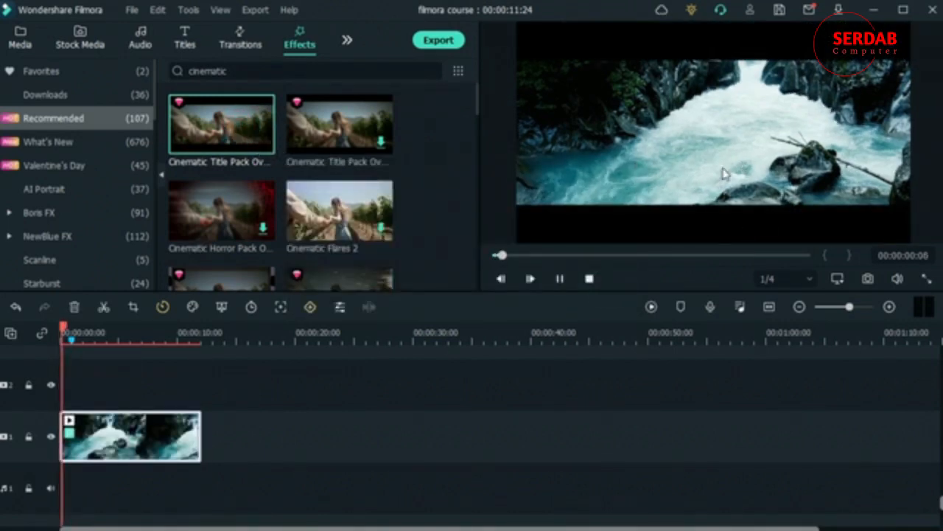
- Check the Overlay 02 effect's opacity in the clip properties, keeping it at 100
double_click(153, 440)
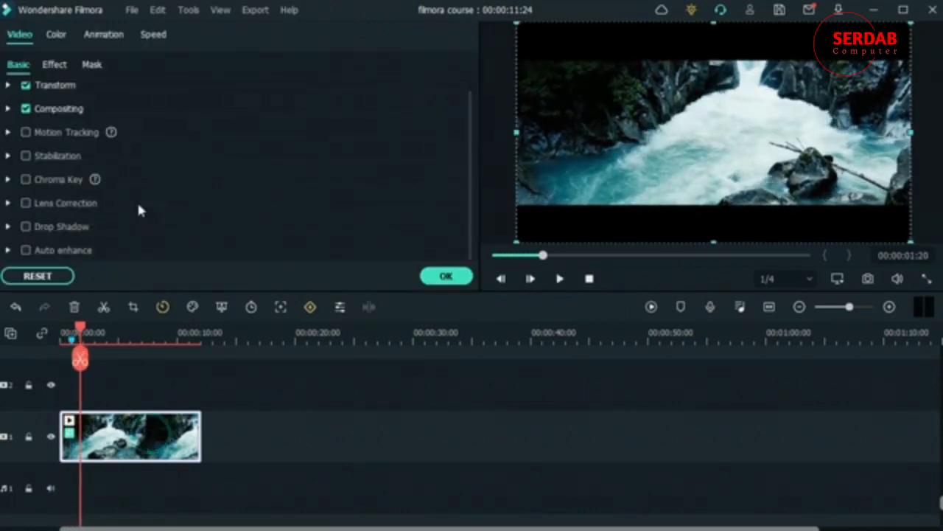
left_click(53, 64)
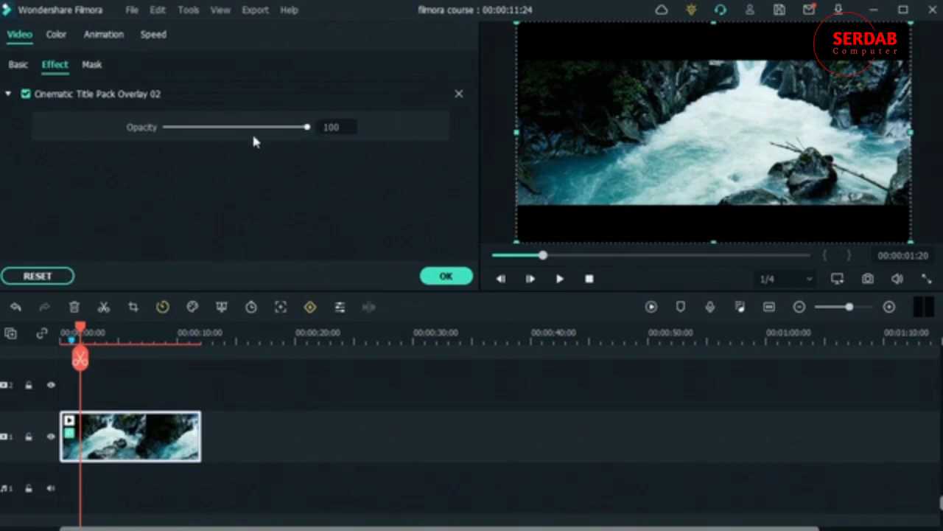
left_click_drag(303, 126, 418, 146)
left_click(443, 272)
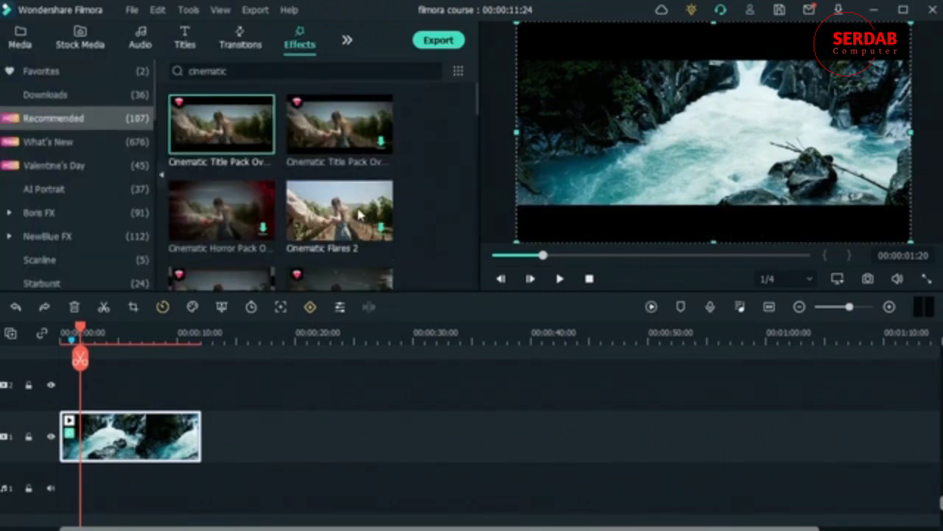
- Scroll the effect categories and show the Retro Sample overlays
scroll(359, 214, "down", 1)
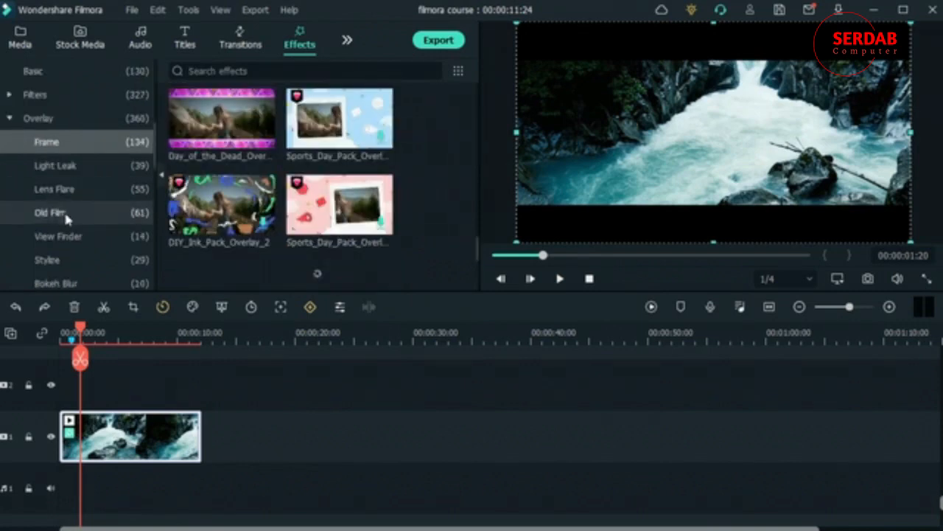
scroll(95, 220, "down", 3)
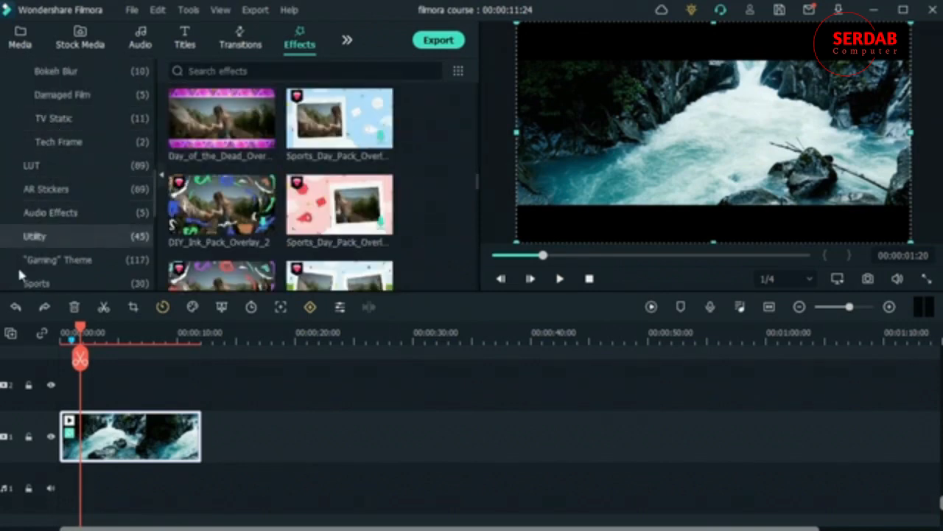
scroll(81, 251, "down", 5)
left_click(106, 230)
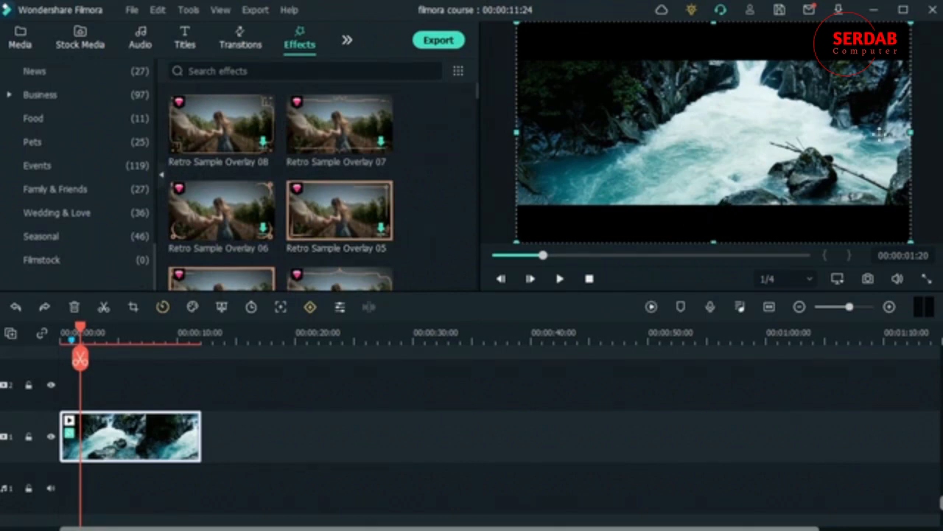
- Play and stop the clip with its cinematic overlay, then marquee-select the waterfall clip
key("space")
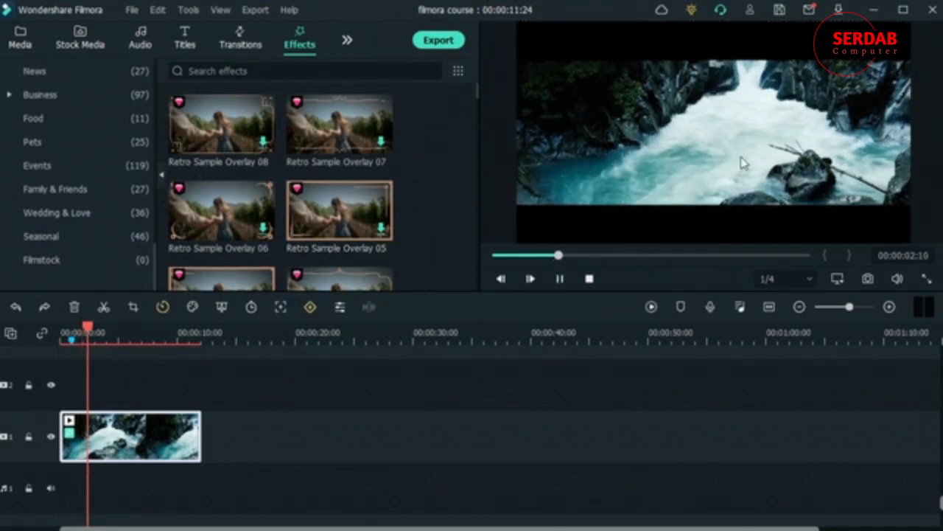
key("space")
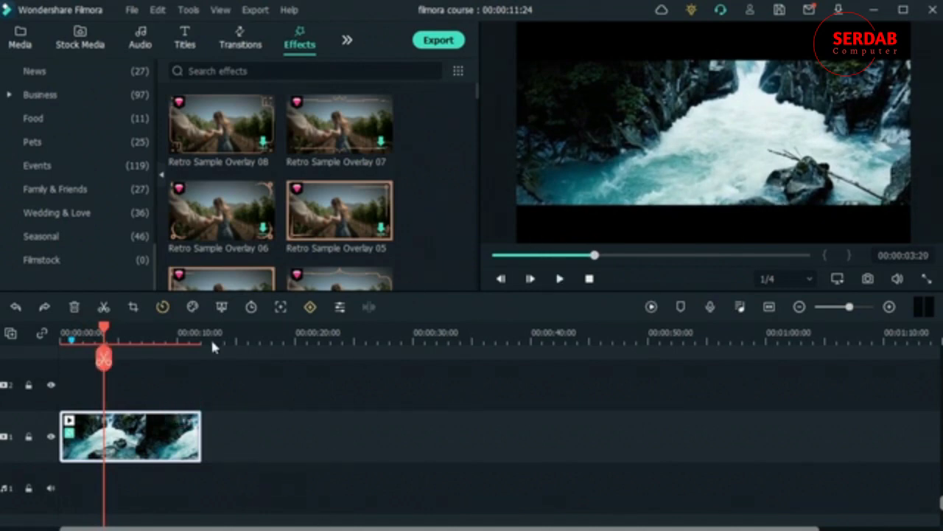
left_click(258, 446)
left_click_drag(282, 450, 112, 403)
- Delete the old clip, add the waterfall stock footage to track 1 at 1920x1080, and trim it to 00:00:15:18
left_click(75, 308)
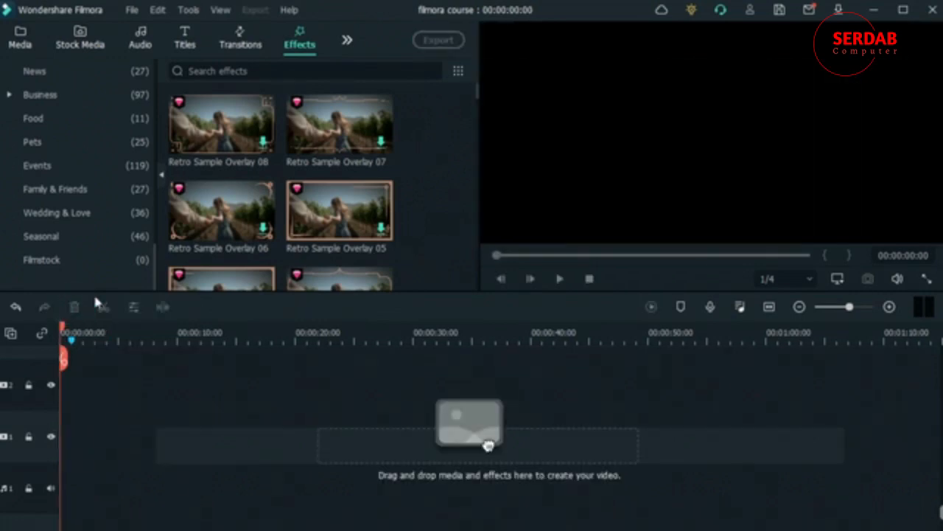
left_click(20, 36)
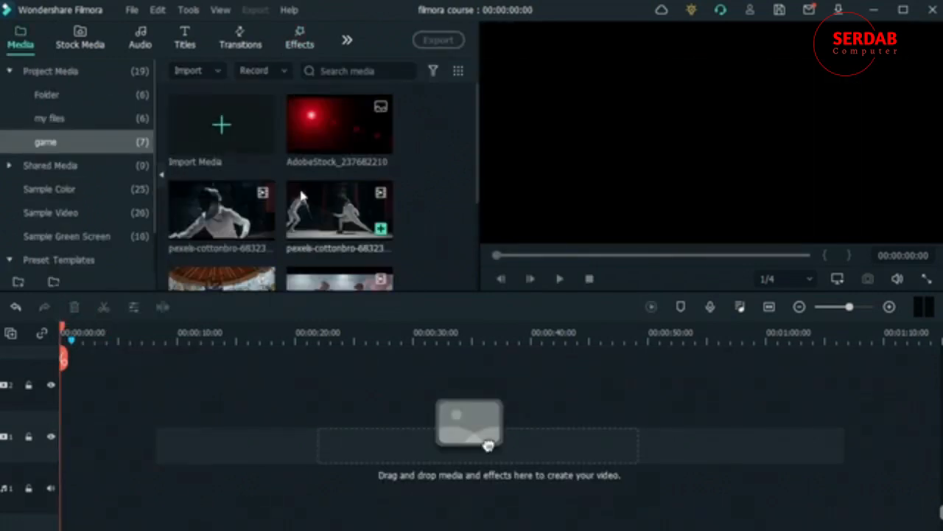
left_click(92, 39)
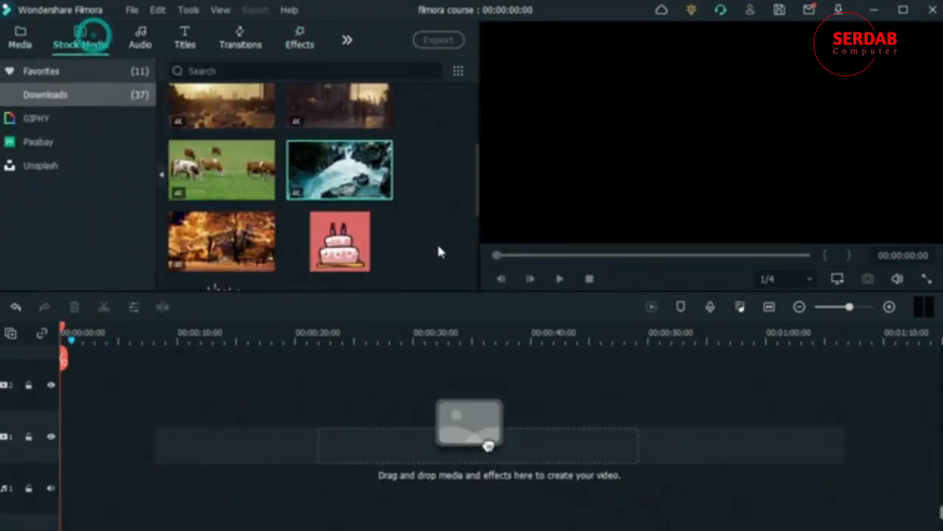
left_click_drag(300, 160, 31, 459)
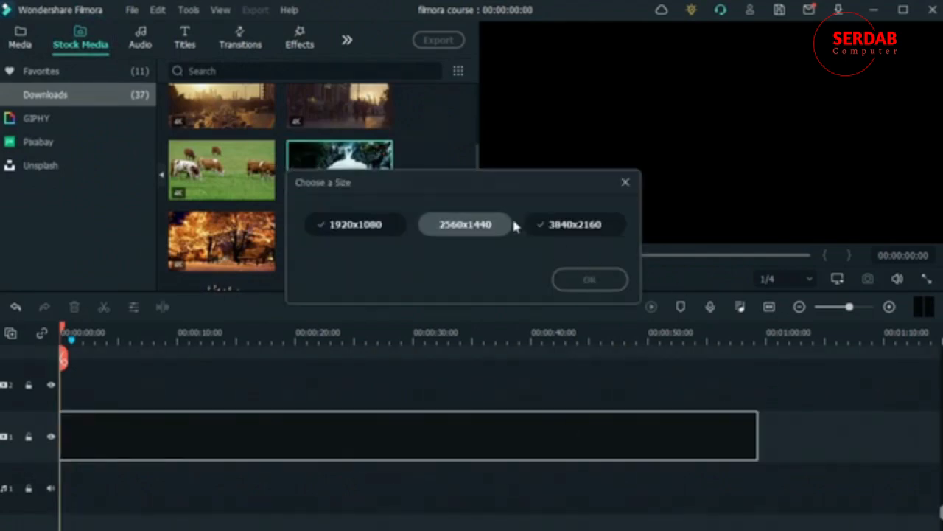
left_click(361, 228)
left_click(604, 284)
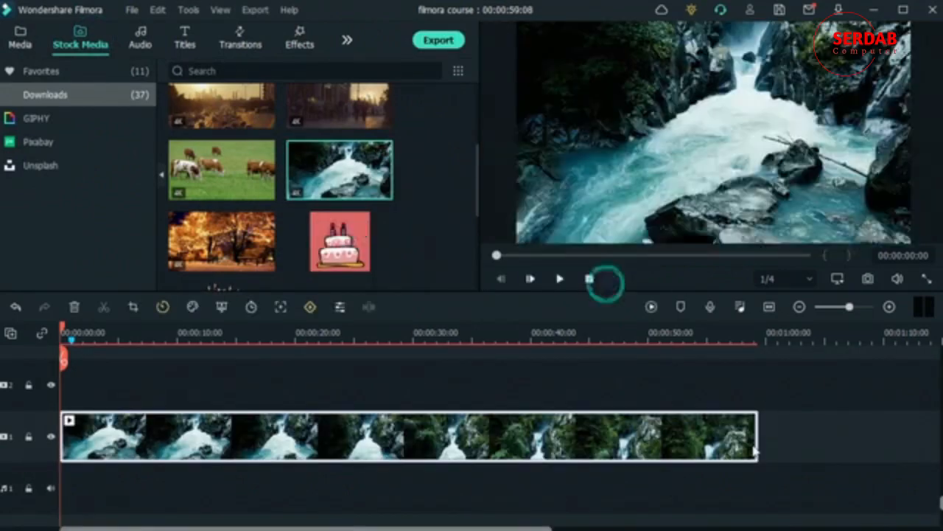
left_click_drag(759, 440, 246, 440)
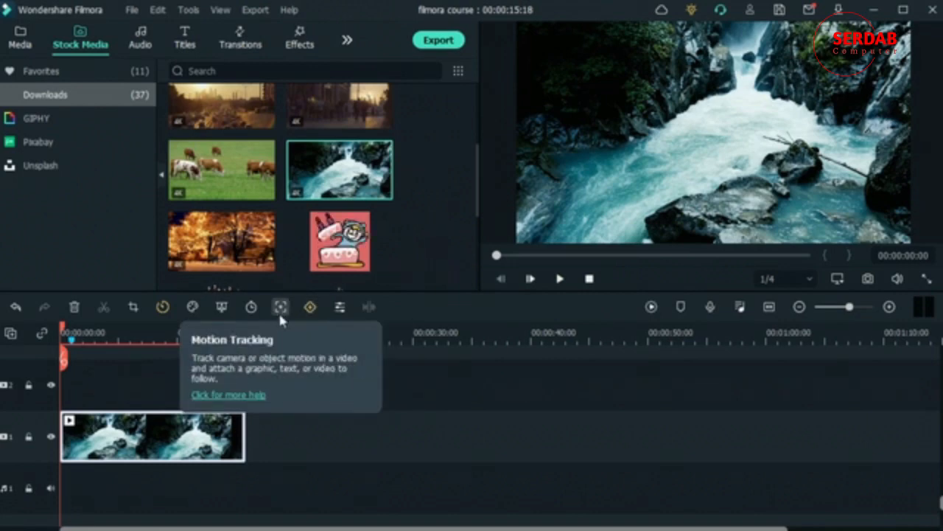
left_click(339, 308)
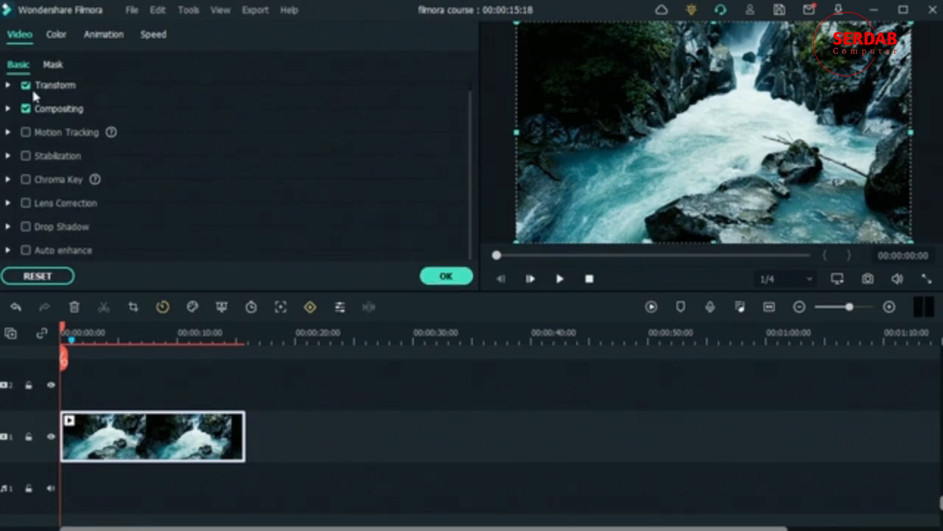
left_click(445, 279)
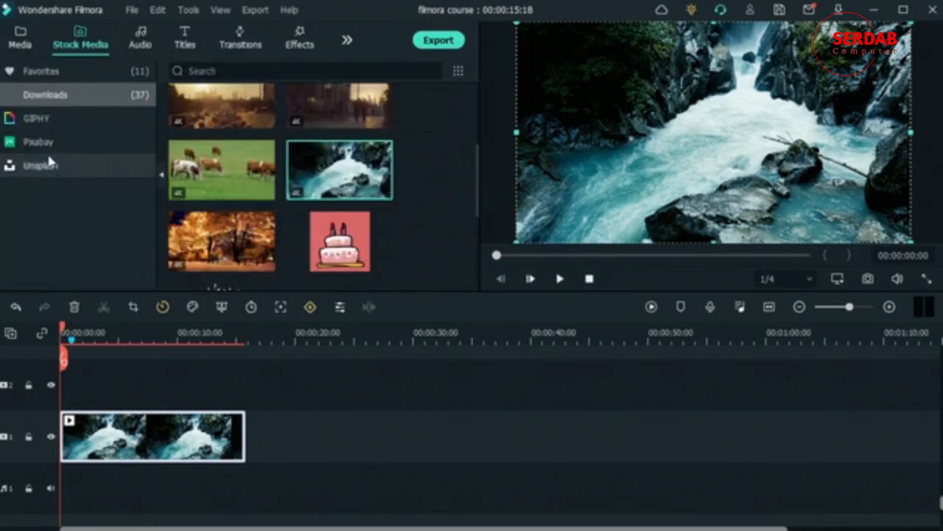
- Download the Unsplash photo of a man in a suit and place it at the timeline start
left_click(91, 163)
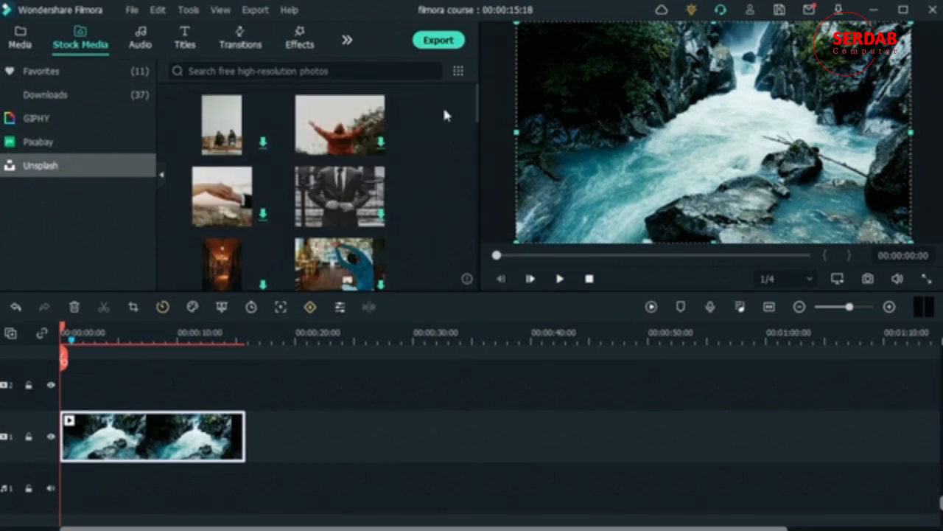
mouse_move(387, 223)
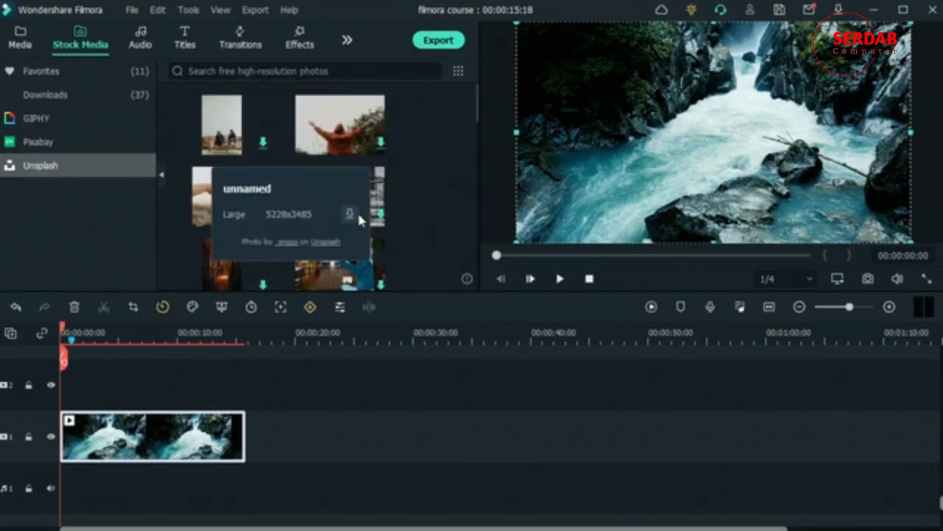
left_click(350, 213)
left_click(350, 214)
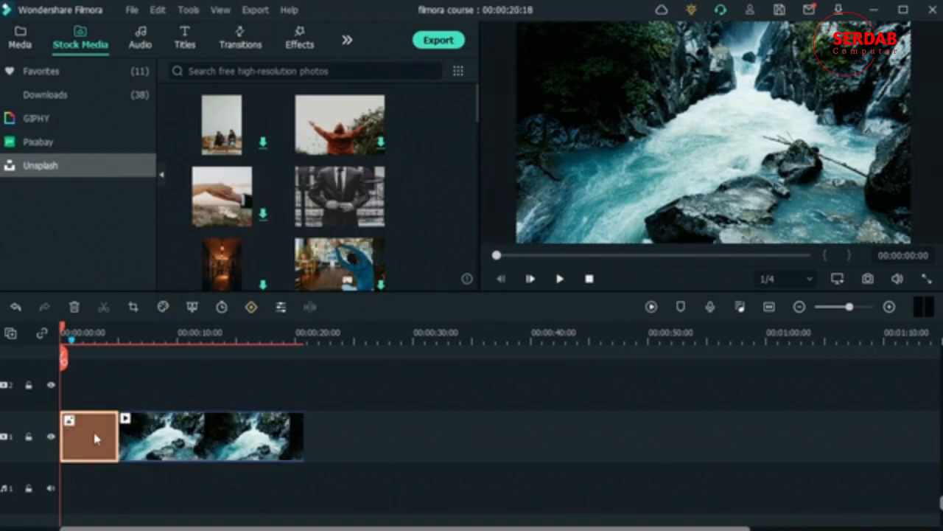
left_click(283, 309)
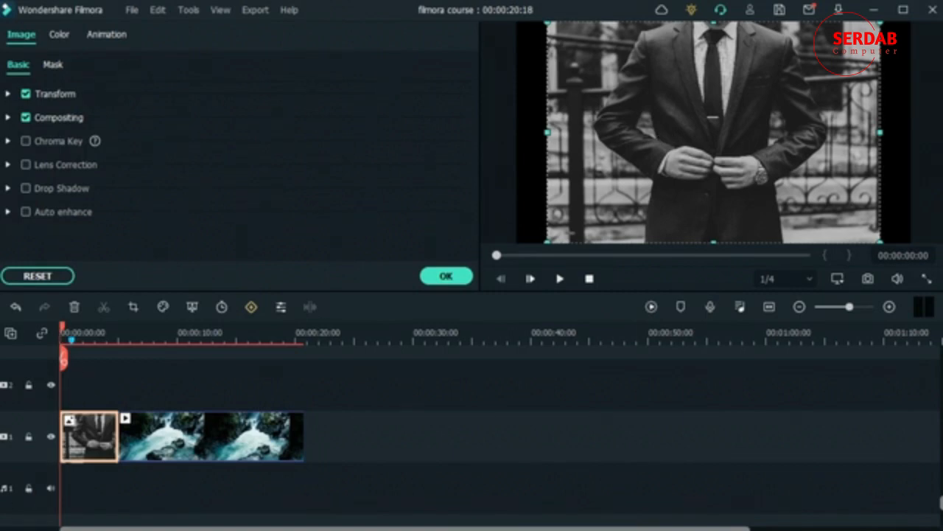
- Select the waterfall clip, move the playhead to about 5 seconds, and scroll its Basic video properties
left_click(228, 441)
left_click(116, 344)
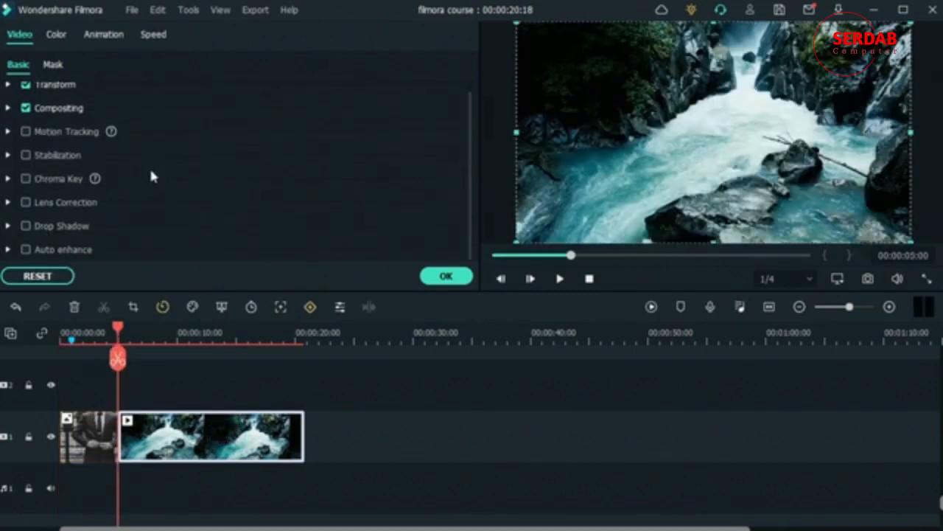
scroll(177, 191, "up", 1)
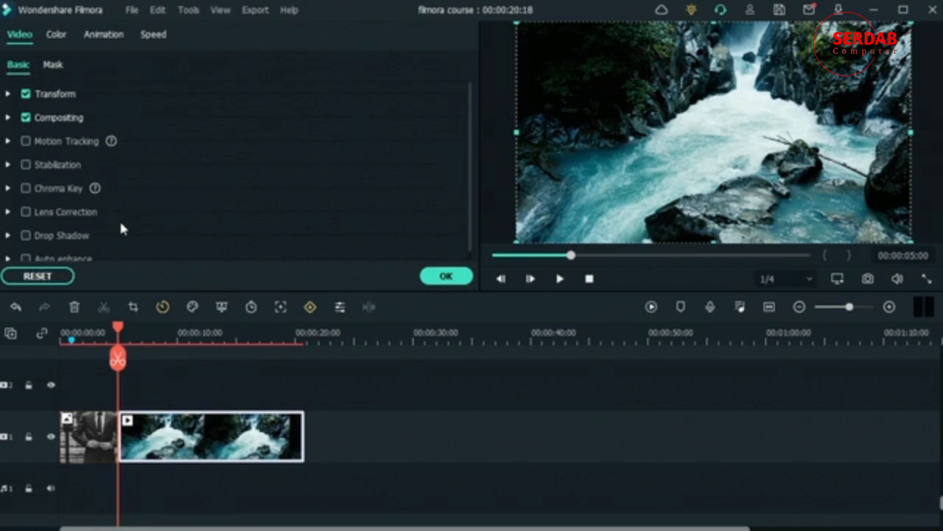
scroll(103, 236, "down", 1)
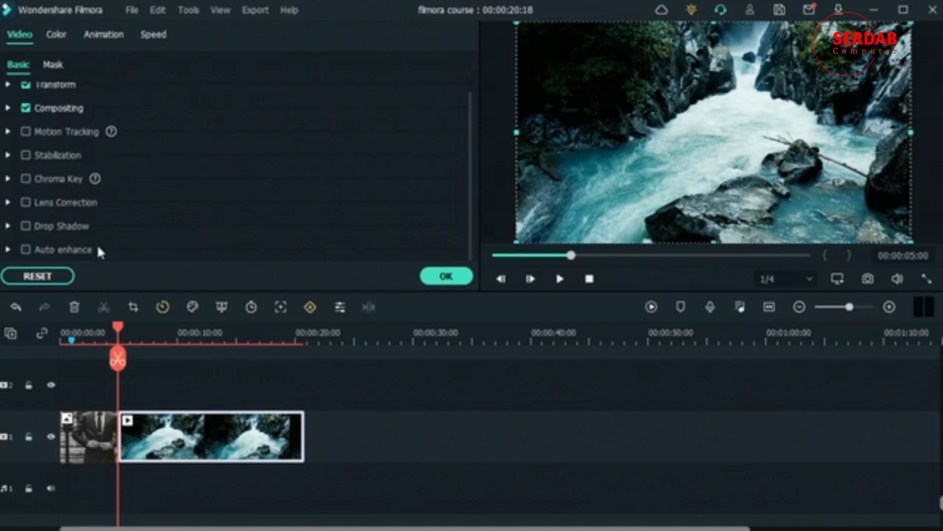
scroll(209, 237, "up", 1)
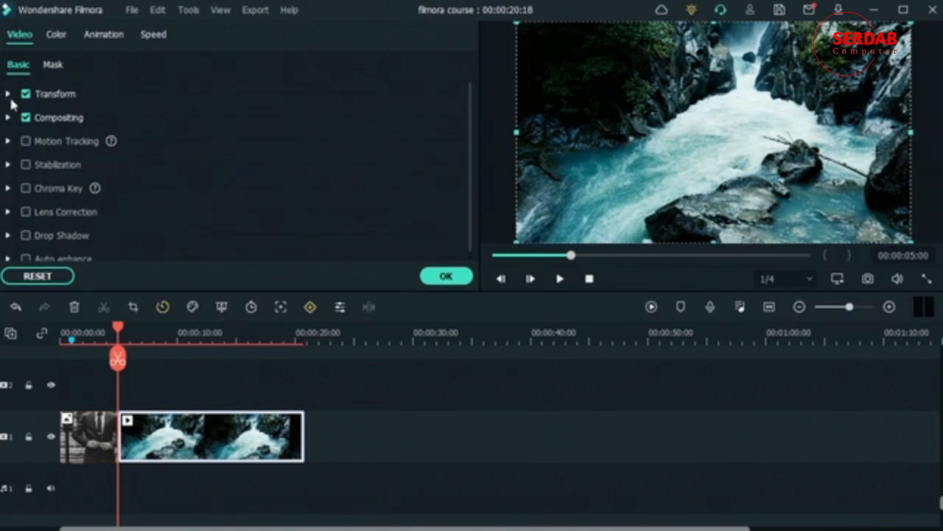
- Test rotating and flipping the waterfall clip in Transform, then reset rotation to 0 and undo both flips
left_click(73, 95)
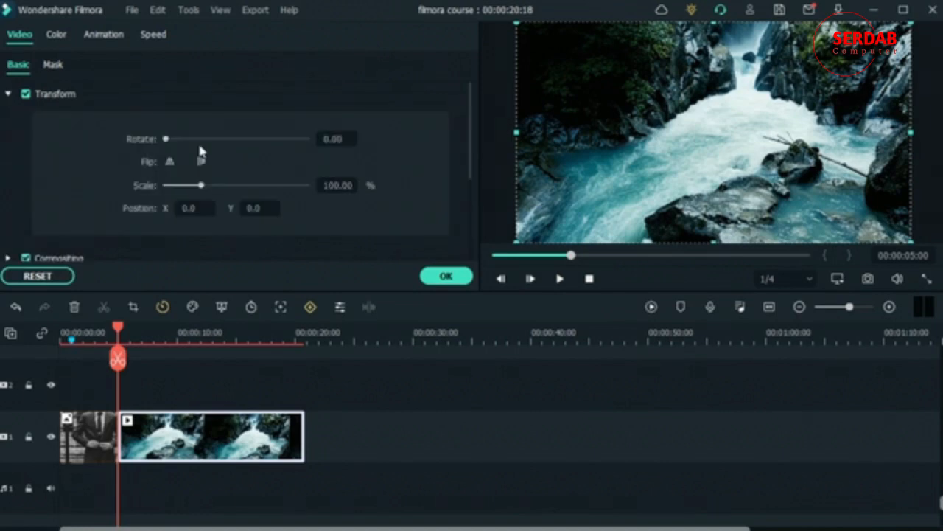
left_click_drag(167, 138, 289, 140)
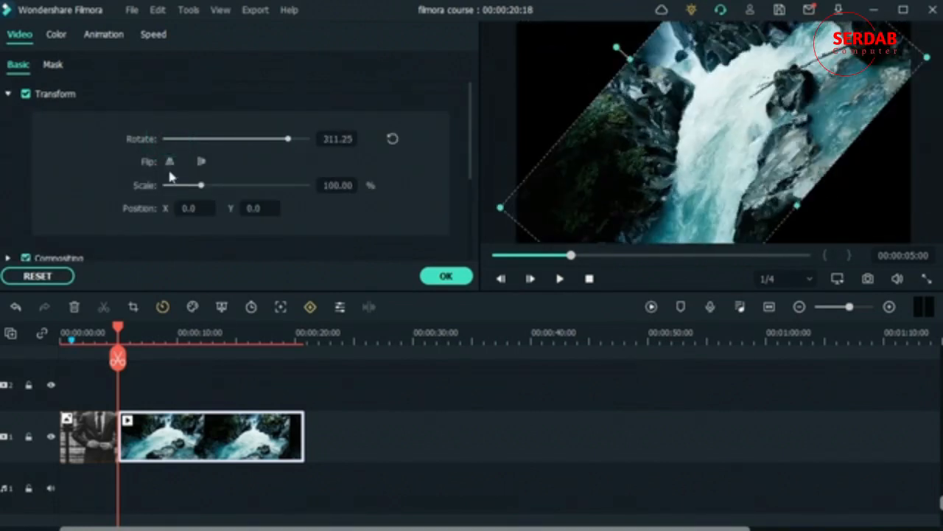
left_click(391, 140)
left_click(170, 162)
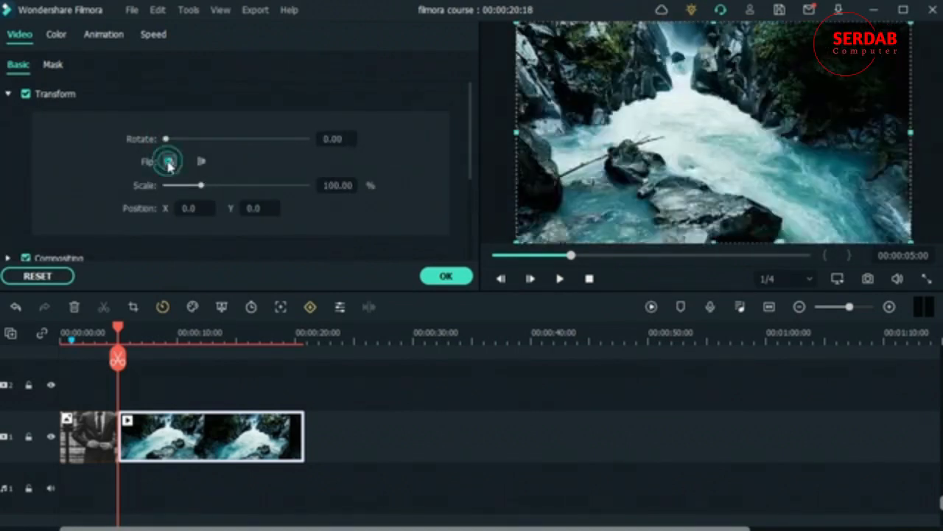
left_click(169, 162)
left_click(207, 160)
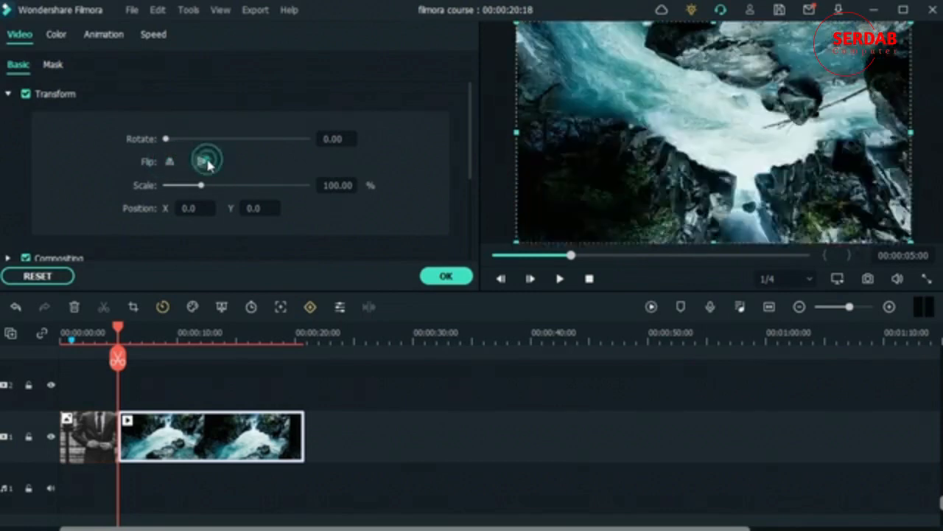
left_click(207, 162)
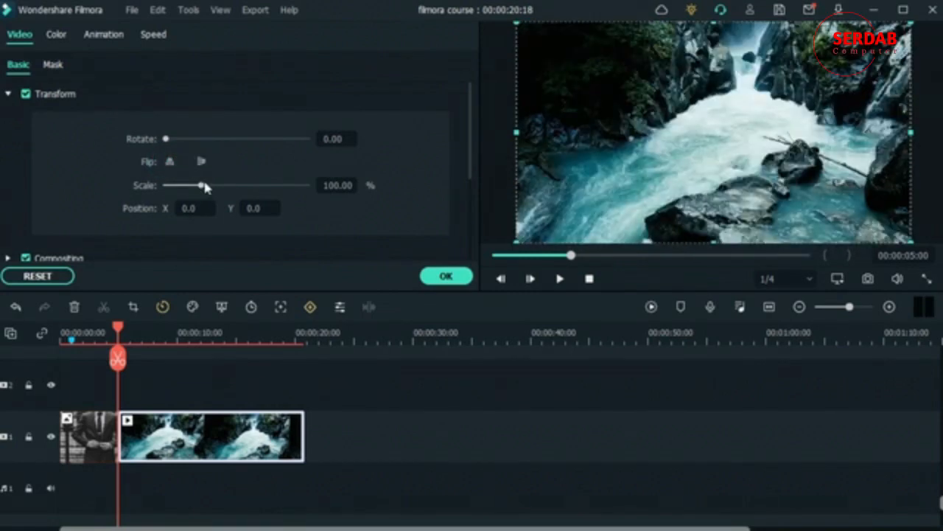
- Try scaling to about 337% and 65% and shifting the position, then reset to 100% and centred
left_click_drag(204, 184, 286, 185)
mouse_move(178, 188)
left_mouse_down()
mouse_move(151, 184)
mouse_move(189, 185)
left_mouse_up()
left_click(393, 185)
left_click(189, 208)
left_click_drag(189, 208, 138, 208)
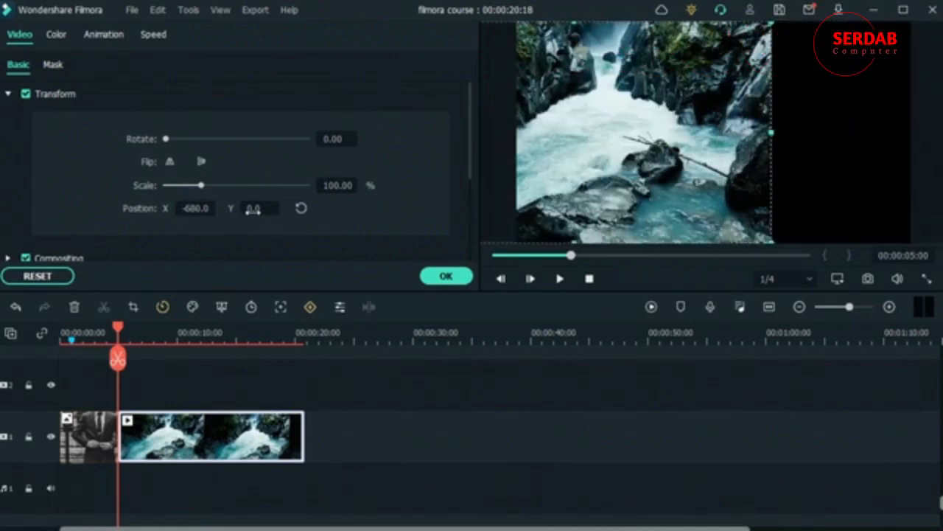
mouse_move(253, 210)
left_mouse_down()
mouse_move(283, 211)
mouse_move(253, 209)
left_mouse_up()
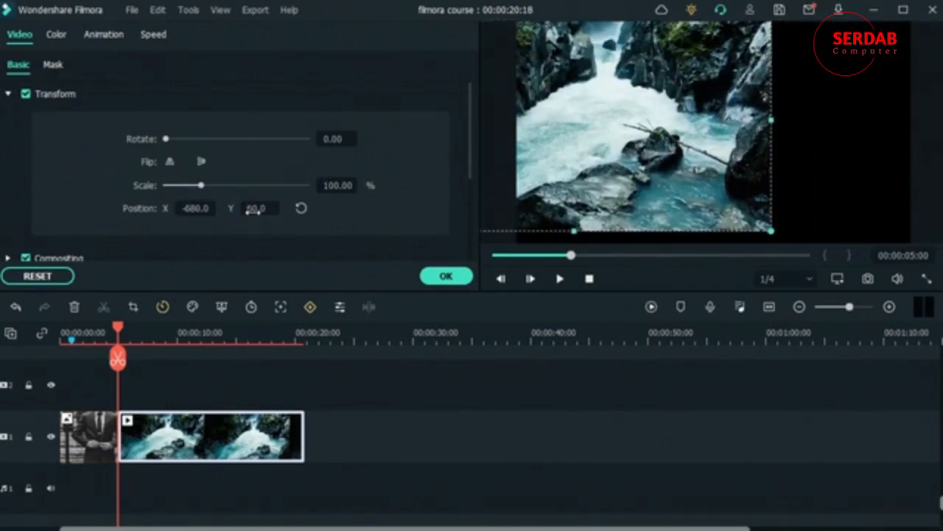
left_click(302, 209)
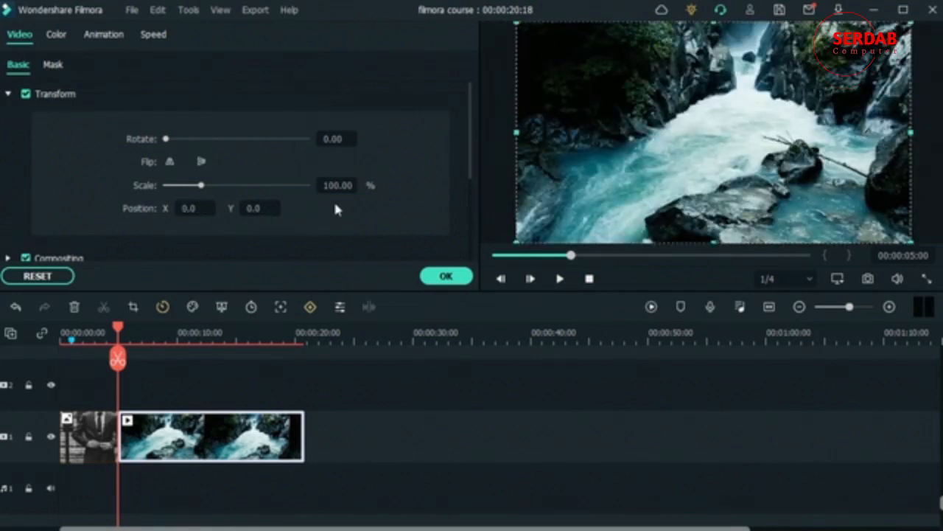
- Toggle Transform off and on to compare a 257° rotation, then reset rotation to 0 and collapse Transform
left_click(27, 94)
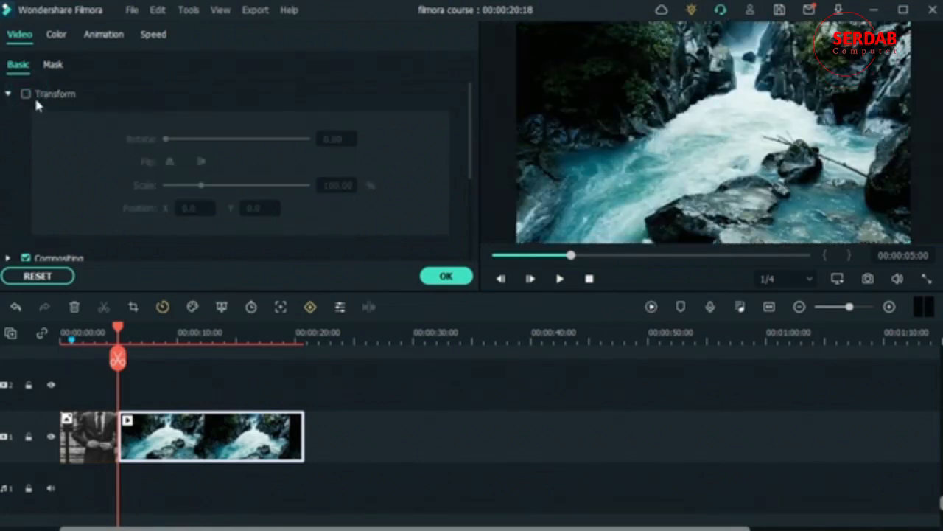
left_click(30, 96)
left_click(266, 139)
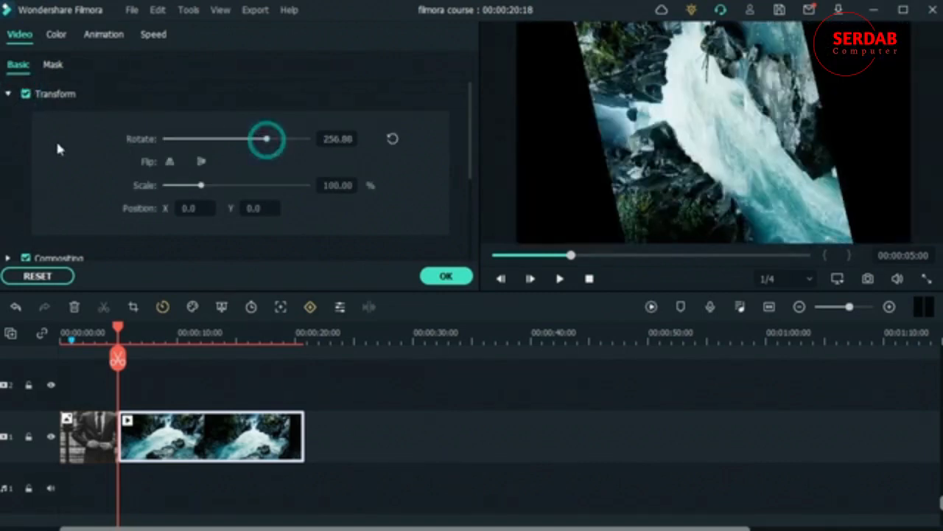
left_click(25, 94)
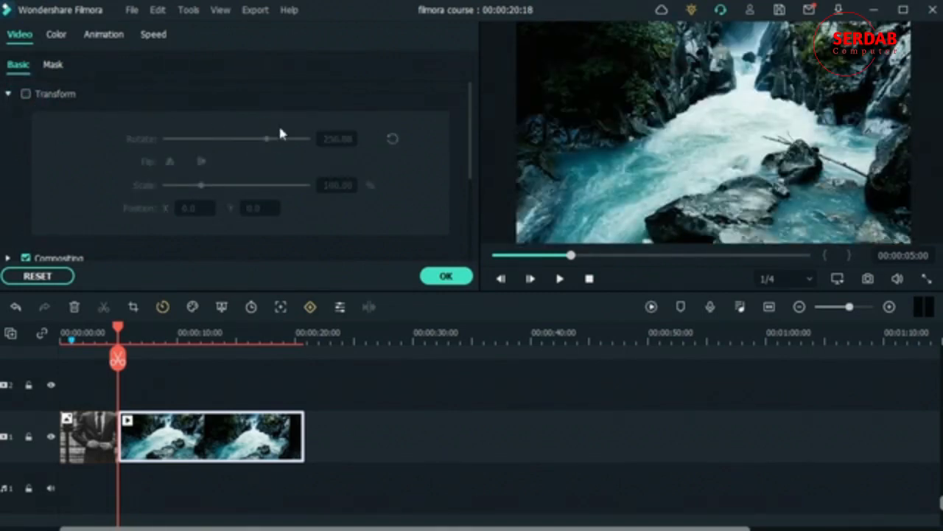
left_click(25, 94)
left_click(392, 139)
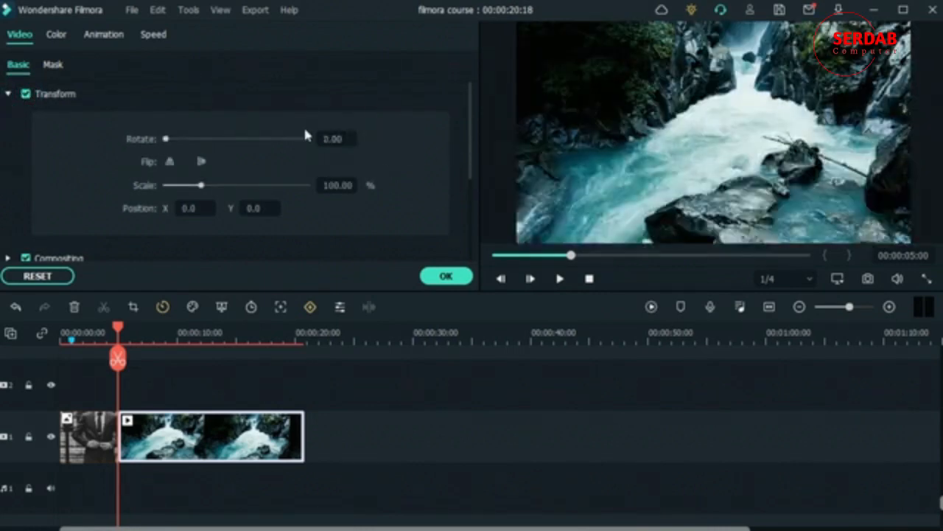
left_click(8, 94)
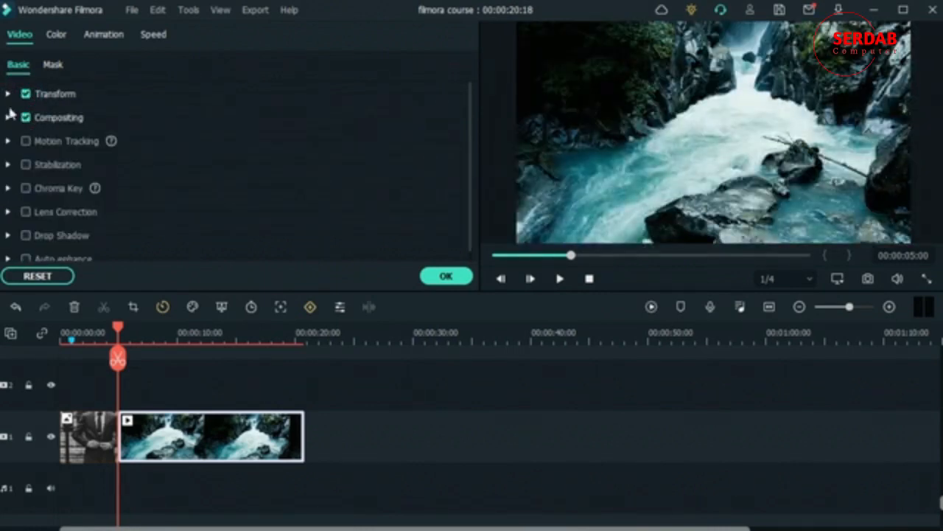
- Set the waterfall clip's Compositing blending mode to Lighten after trying Multiply, then select the suit image clip
left_click(8, 118)
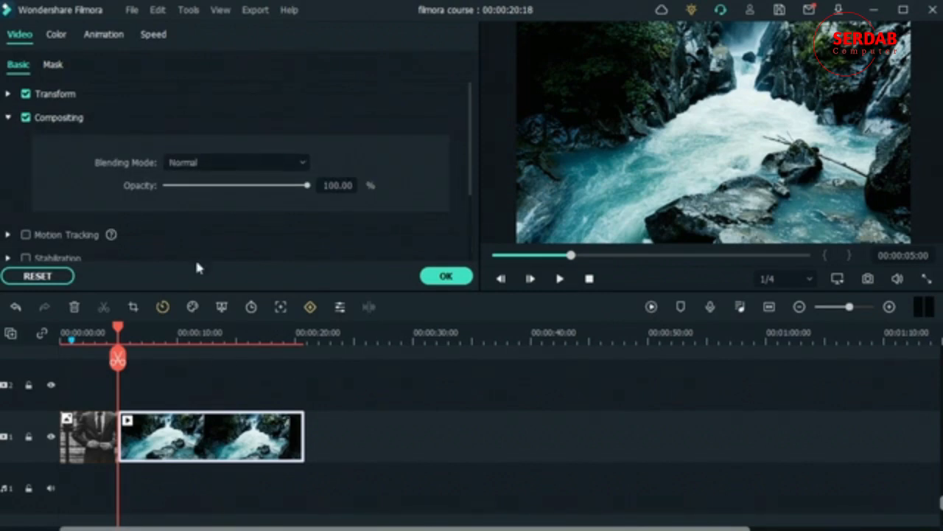
left_click(207, 161)
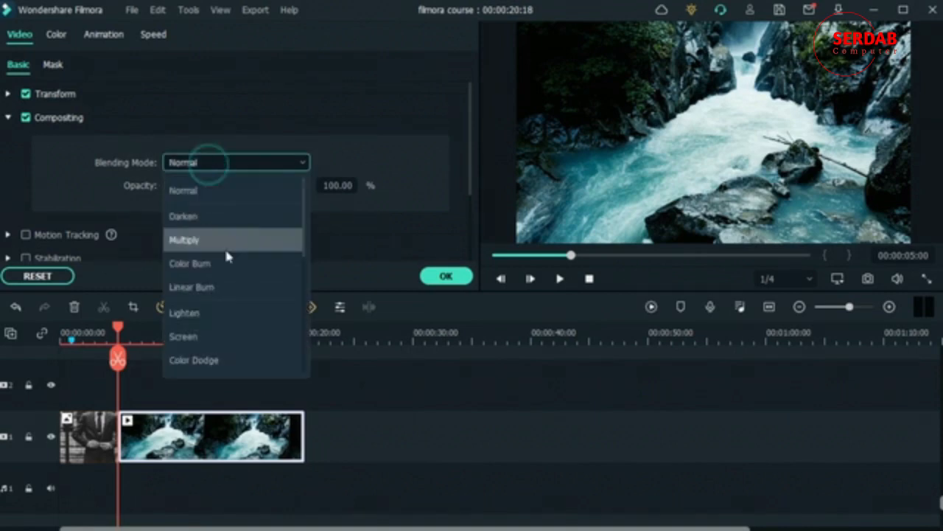
left_click(225, 251)
left_click(233, 160)
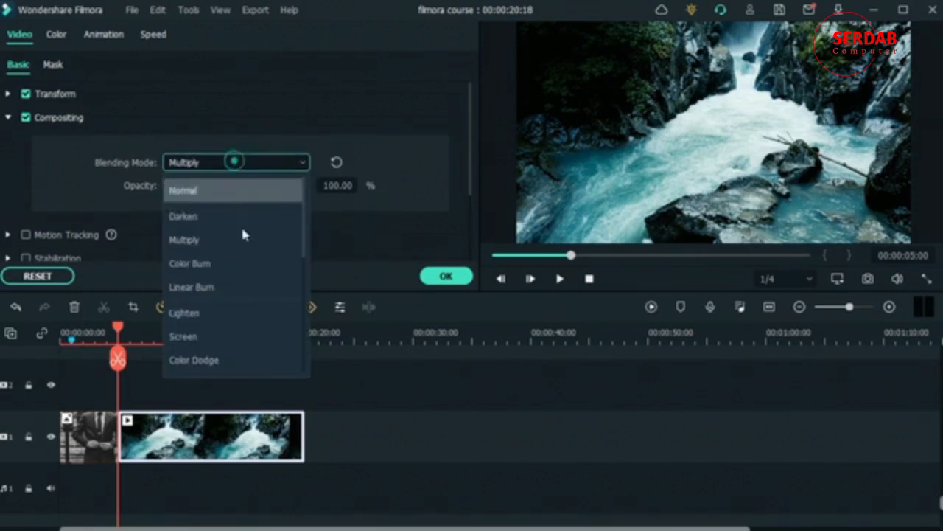
left_click(256, 317)
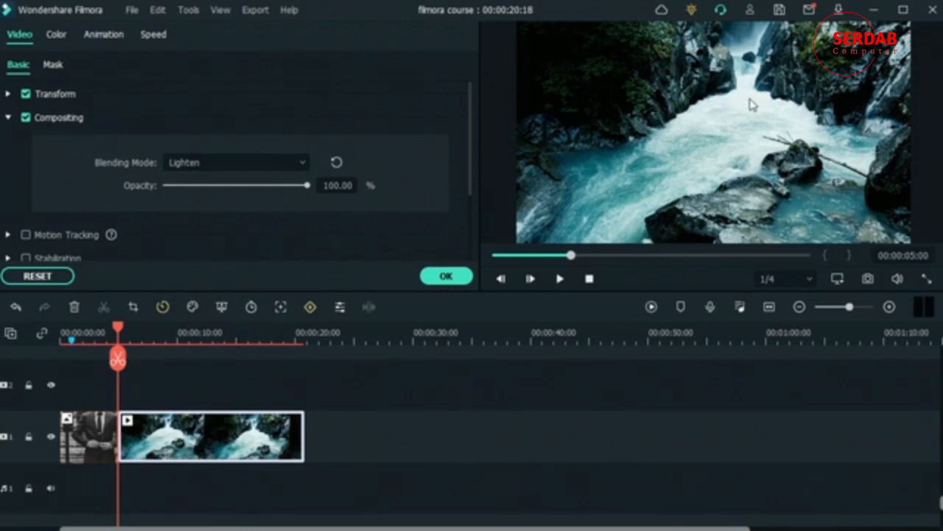
left_click(82, 439)
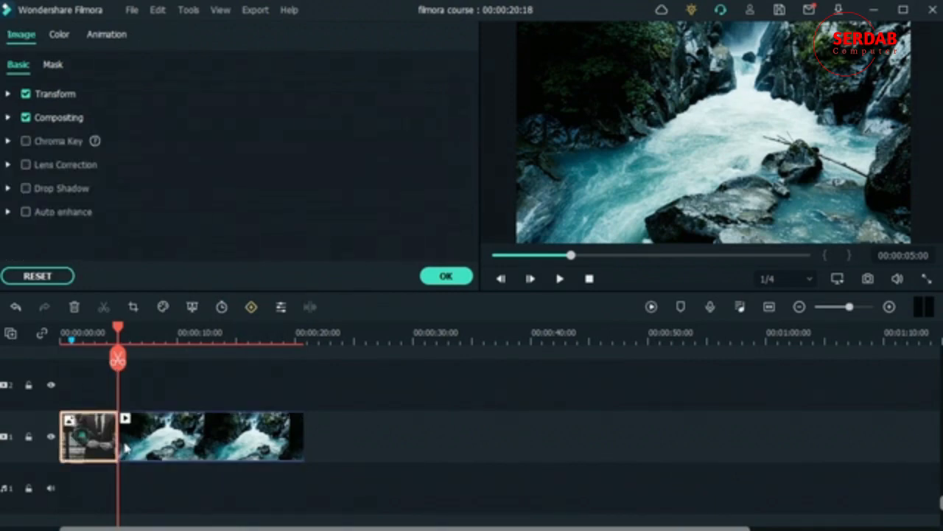
- Move the suit photo onto track 2 and shrink it to about 65%
left_click_drag(82, 450, 190, 384)
left_click(696, 143)
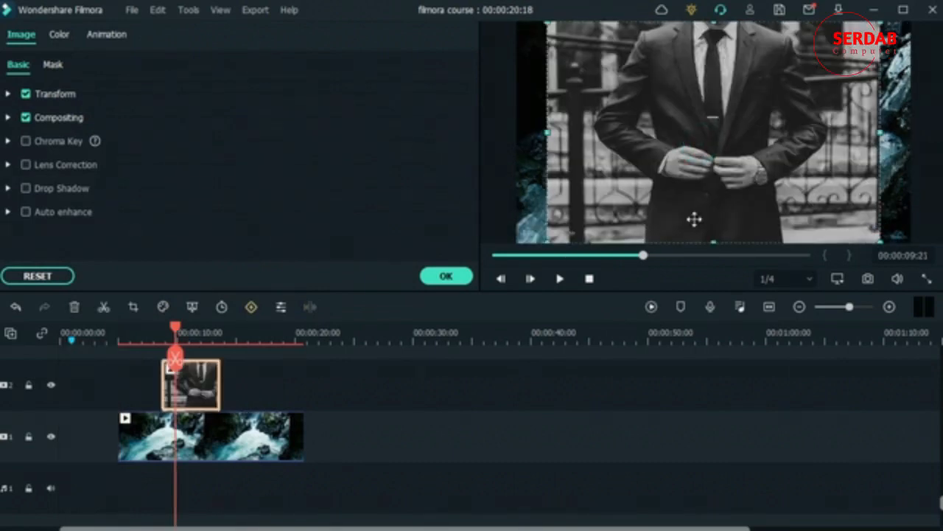
left_click(7, 95)
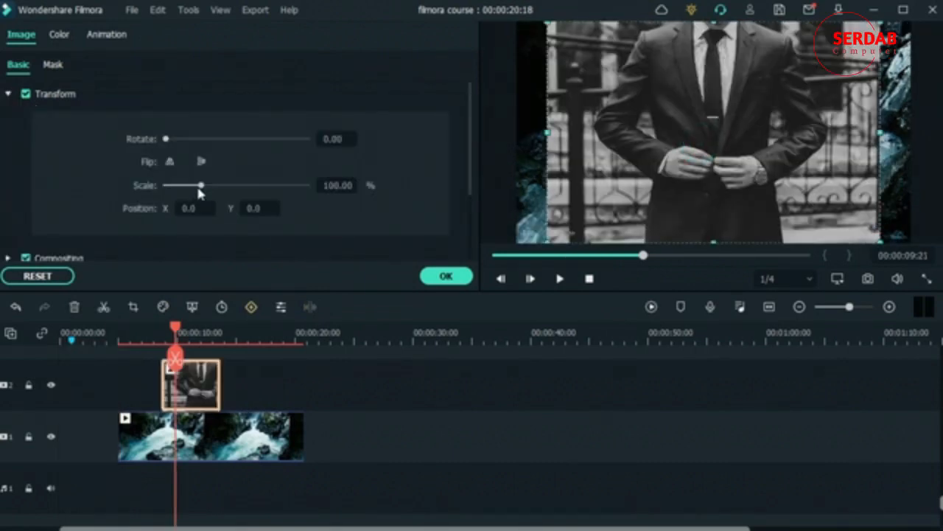
left_click_drag(200, 186, 189, 187)
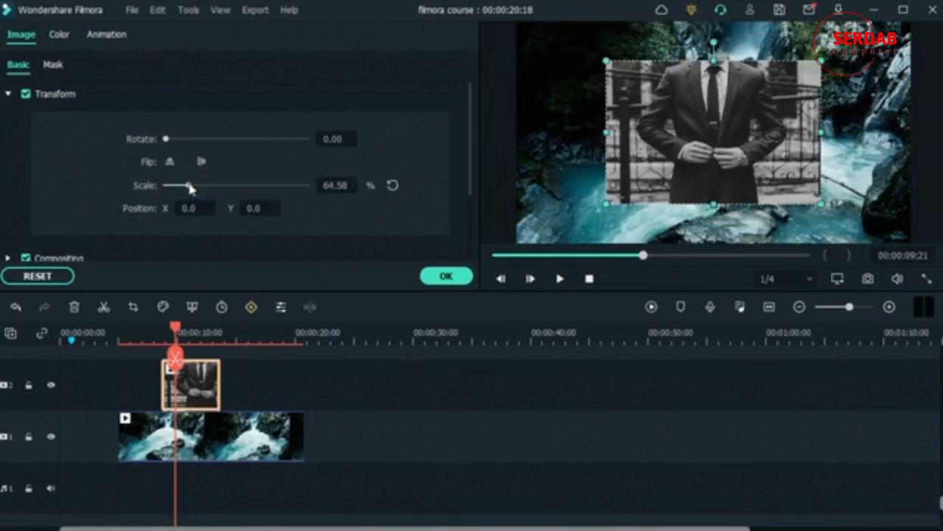
- Blend the suit image with Multiply and nudge it right in the preview
scroll(67, 160, "down", 3)
left_click(8, 156)
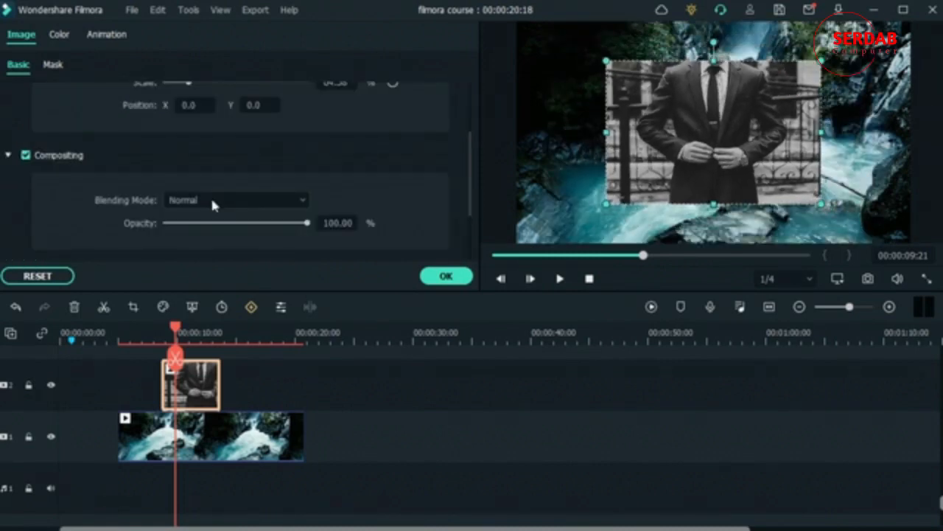
left_click(212, 201)
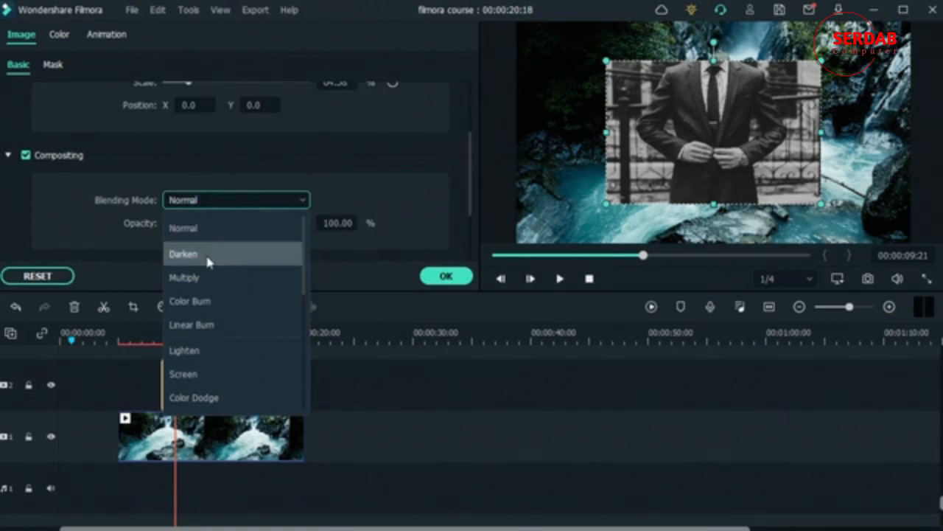
left_click(218, 275)
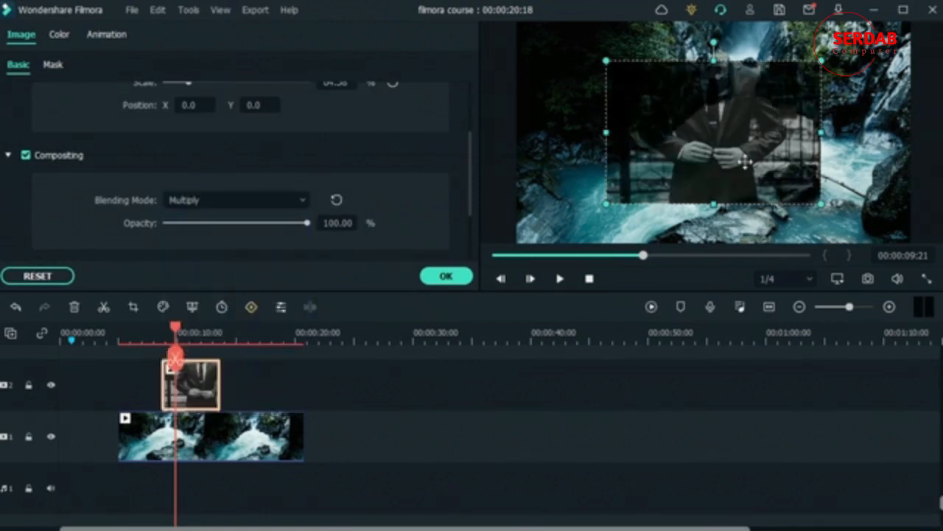
left_click_drag(743, 164, 718, 153)
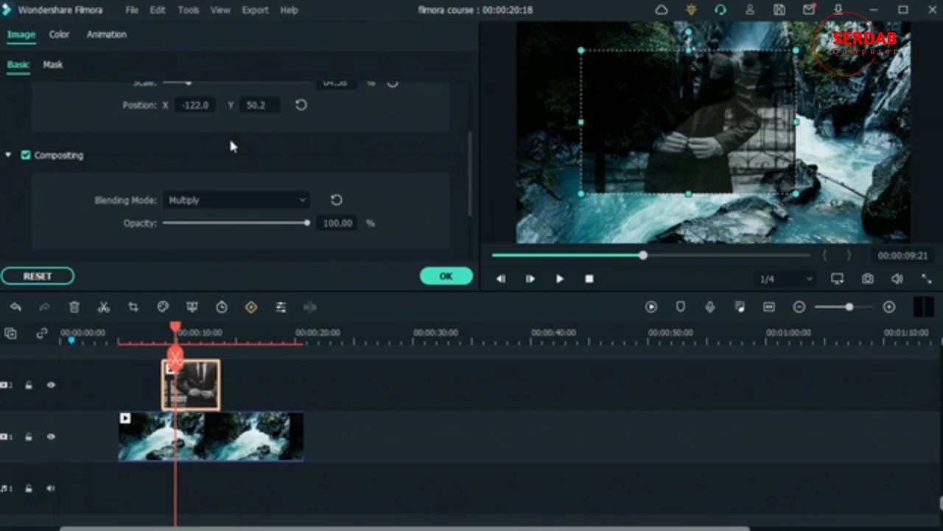
- Switch the suit image to Soft Light blending and move it right and upward
left_click(255, 204)
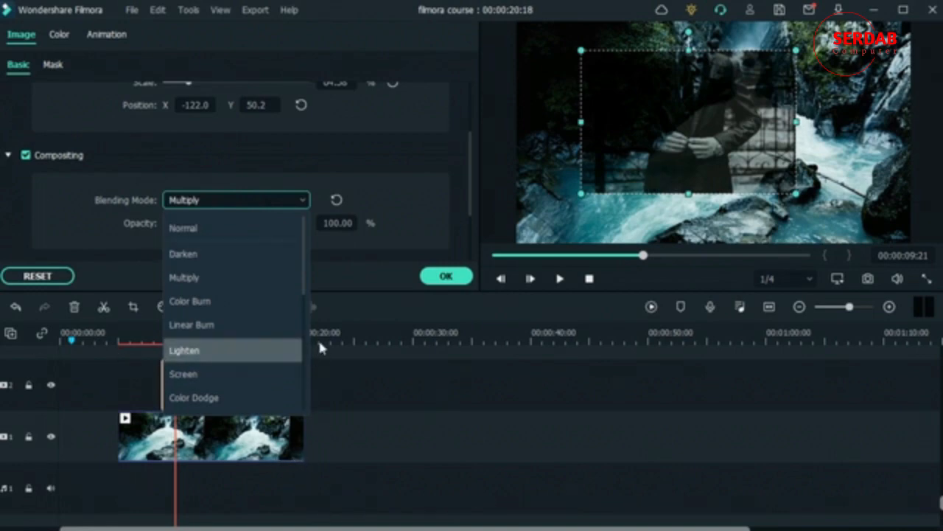
scroll(231, 390, "down", 2)
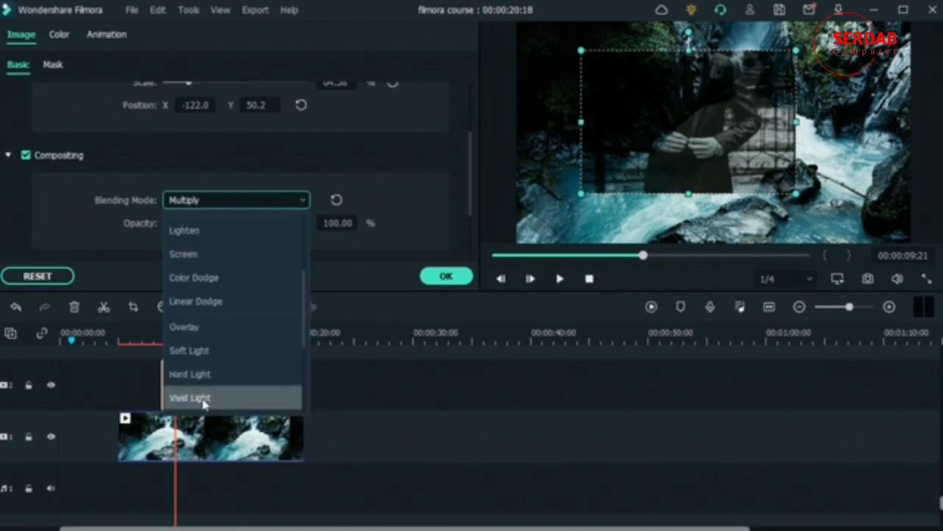
left_click(230, 344)
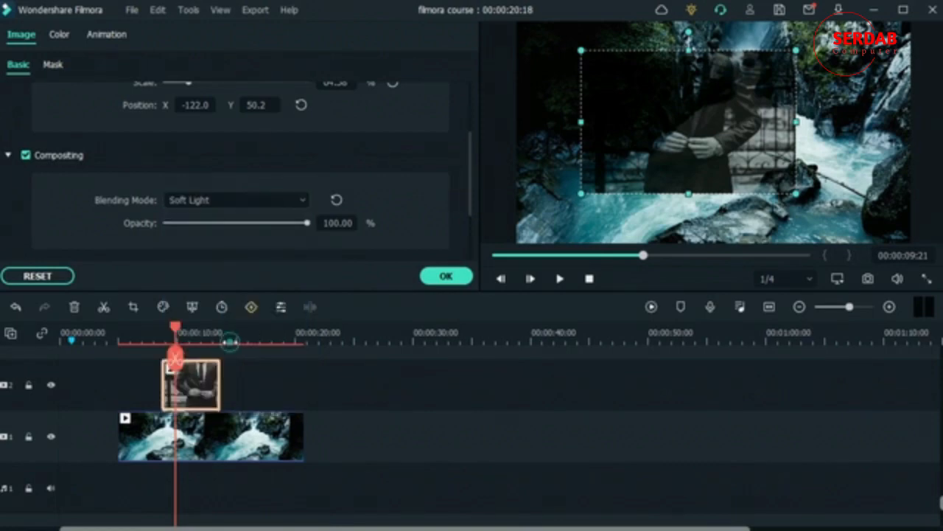
left_click_drag(678, 106, 828, 129)
- Try Lighten, then return the suit image to Normal blending and adjust its opacity
left_click(254, 195)
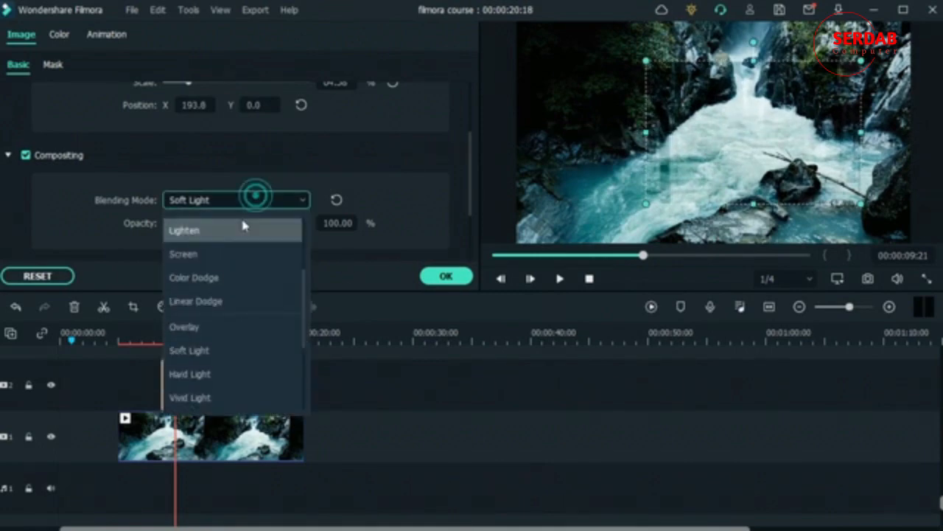
left_click(243, 228)
left_click(256, 196)
scroll(221, 243, "up", 3)
left_click(216, 225)
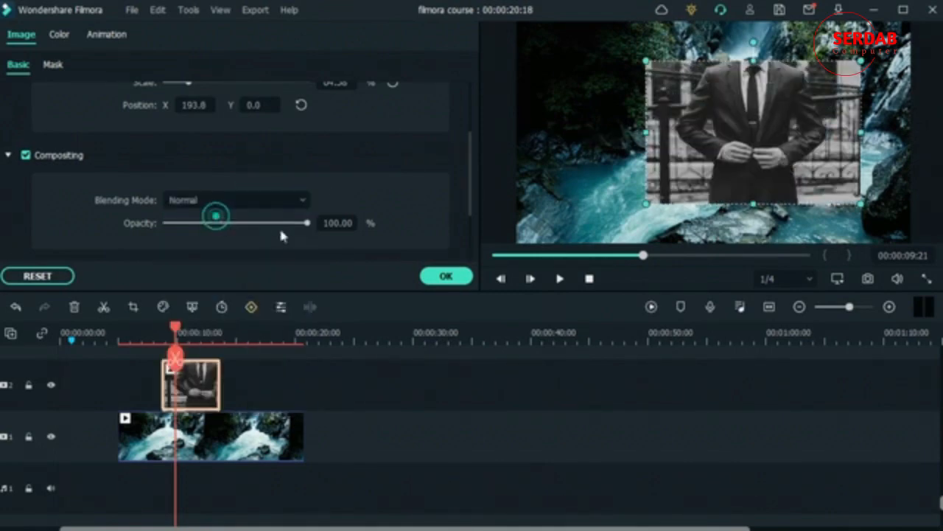
left_click_drag(309, 222, 398, 225)
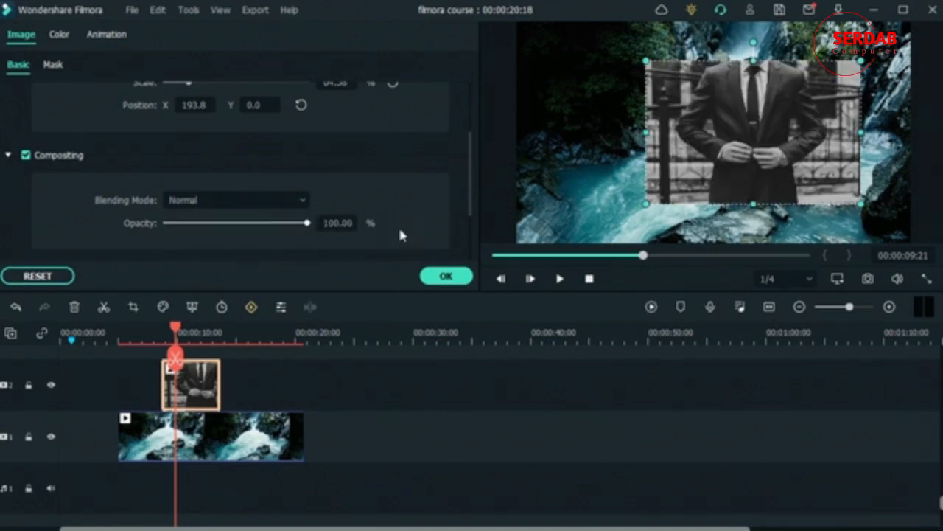
- Collapse the image's settings and move the suit photo to the start of the main track
left_click(8, 156)
scroll(115, 157, "up", 2)
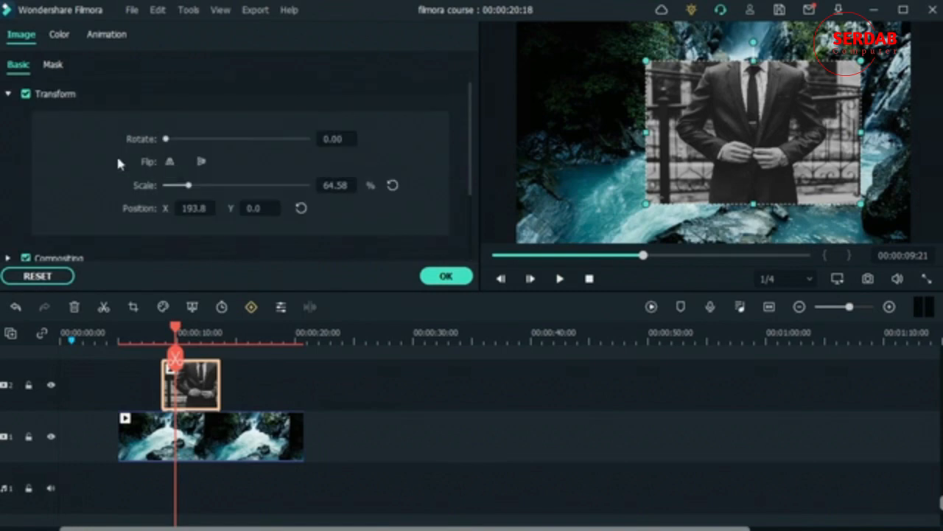
left_click(9, 95)
left_click_drag(212, 399, 60, 440)
- Show the waterfall clip's video settings with Compositing collapsed and Motion Tracking expanded
left_click(249, 447)
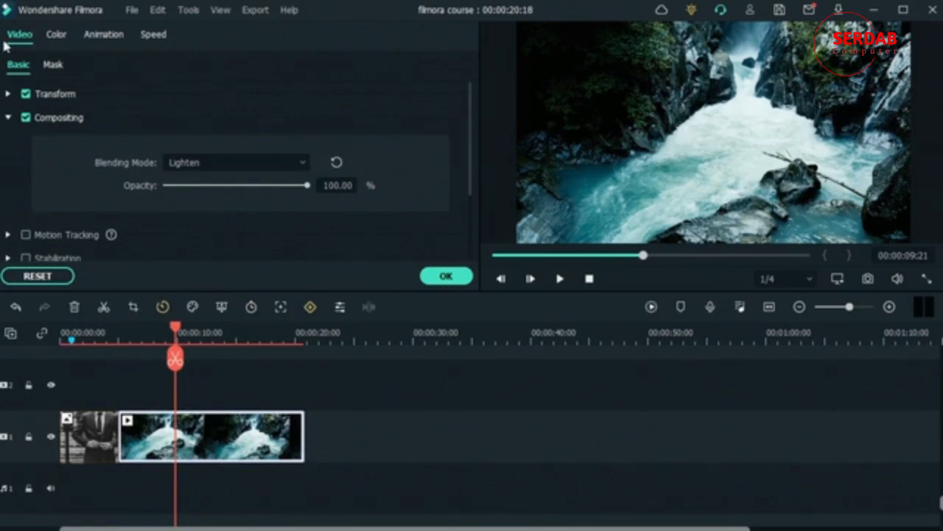
left_click(9, 120)
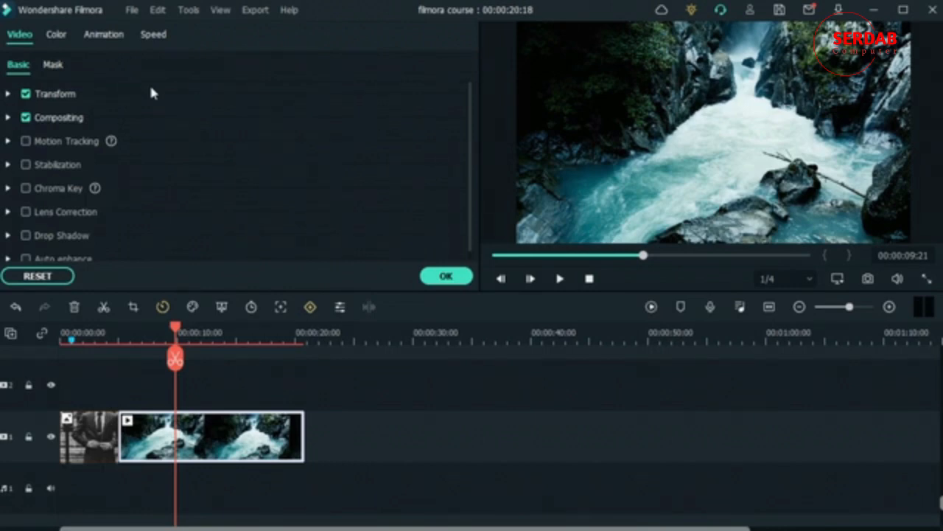
left_click(7, 141)
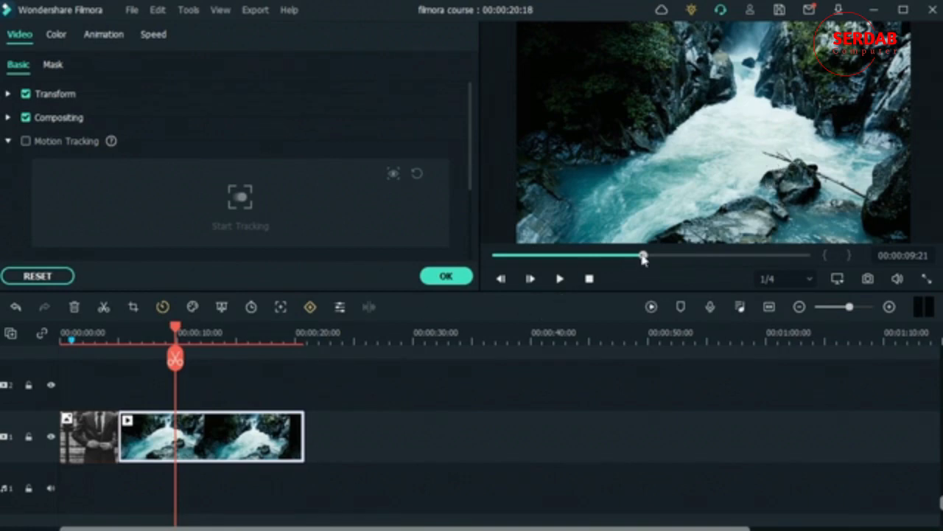
- Scrub the preview to 00:00:04:22 and 00:00:13:04, then hide the Motion Tracking options
left_click_drag(642, 256, 569, 256)
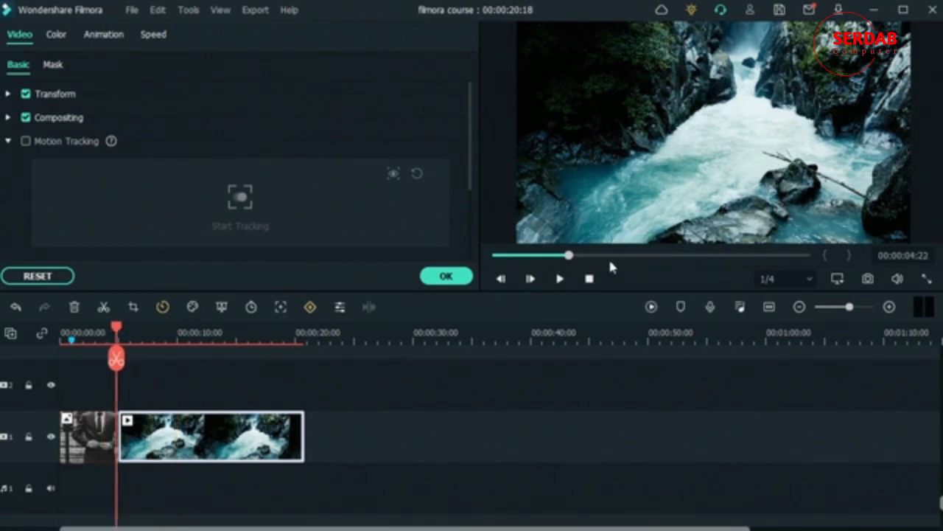
left_click(690, 256)
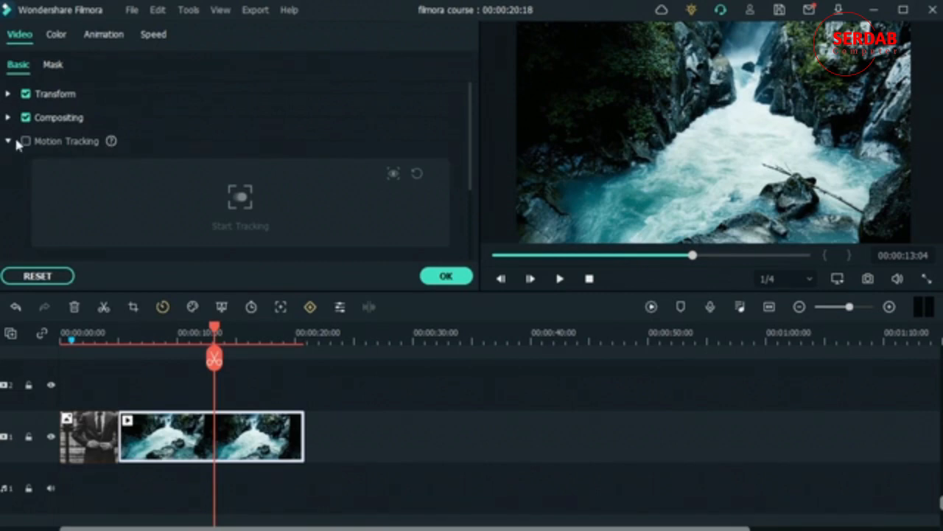
scroll(16, 145, "down", 3)
scroll(34, 162, "up", 3)
left_click(8, 142)
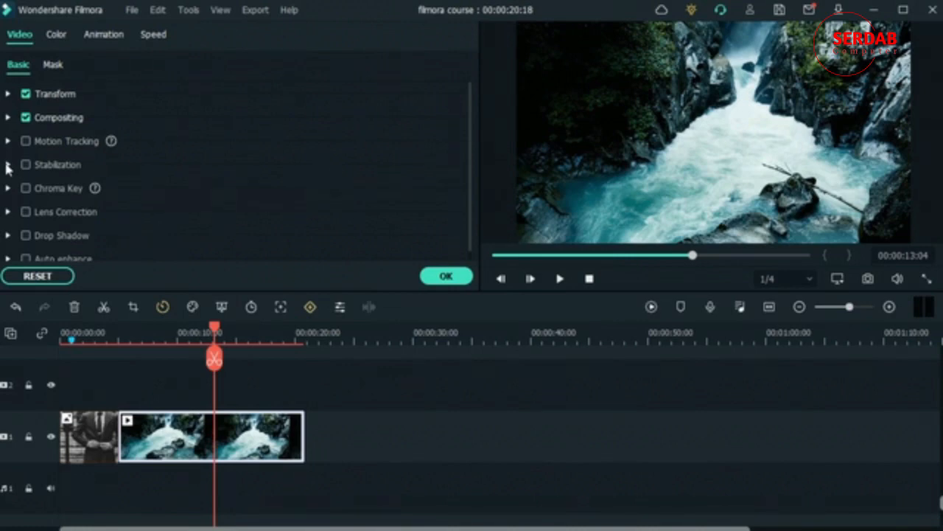
- Close the waterfall settings and add the pexels-tima football clip from the Folder collection to the main track
left_click(446, 277)
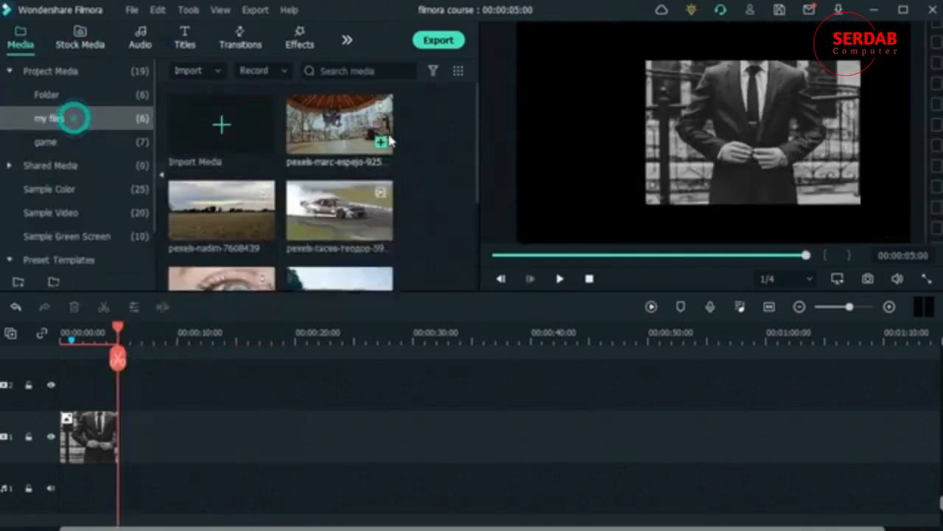
scroll(389, 140, "down", 3)
scroll(353, 184, "up", 3)
left_click(49, 94)
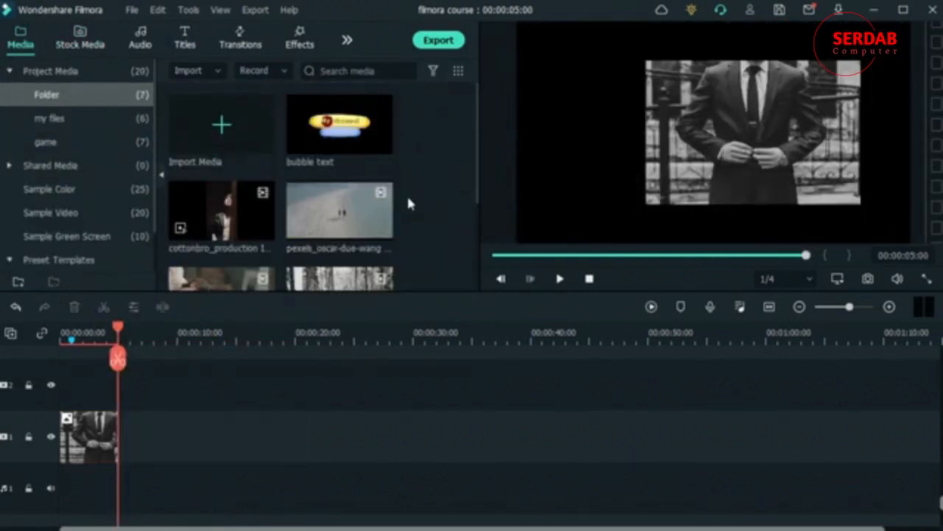
scroll(409, 204, "down", 3)
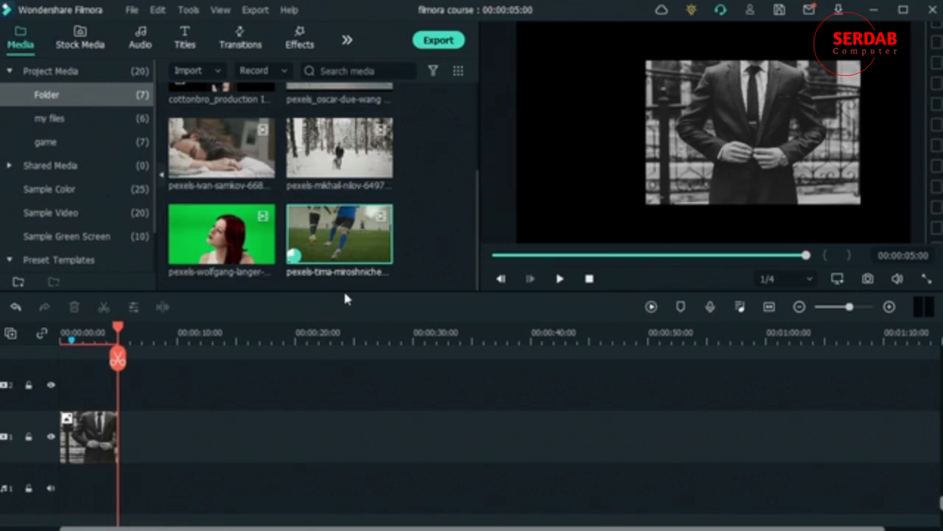
left_click_drag(338, 243, 85, 436)
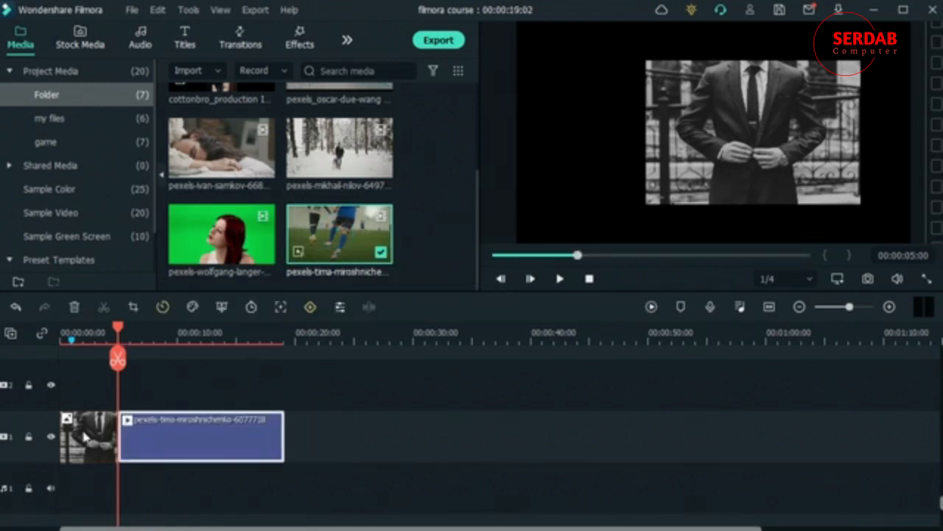
- Delete the suit photo from the timeline and skim through the football clip
left_click(75, 433)
left_click(72, 306)
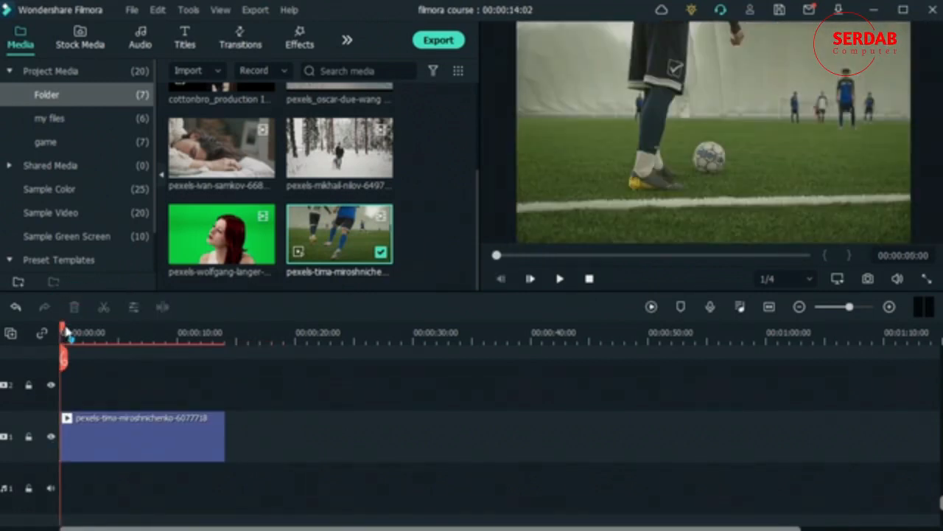
mouse_move(66, 333)
left_mouse_down()
mouse_move(115, 333)
mouse_move(62, 334)
left_mouse_up()
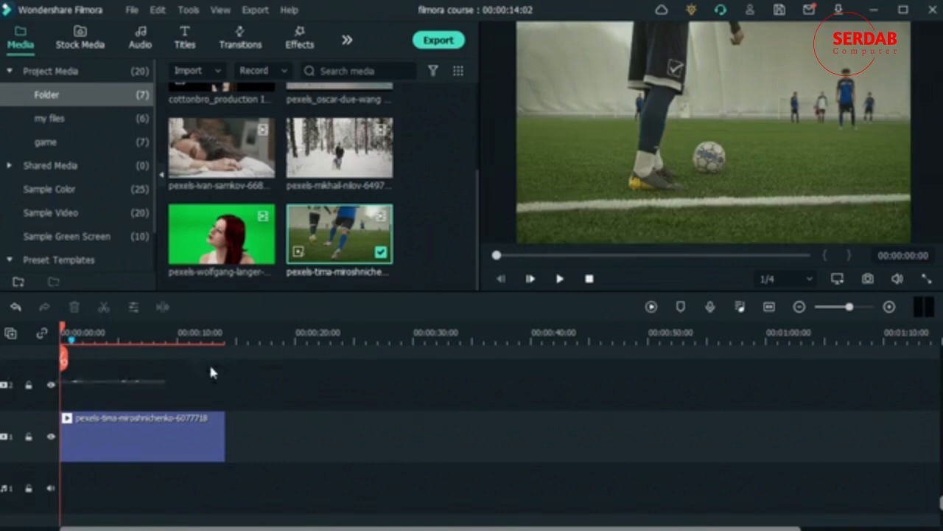
- Split the football clip at 00:00:02:05 and 00:00:07:02 and delete the part after 07:02
left_click(134, 445)
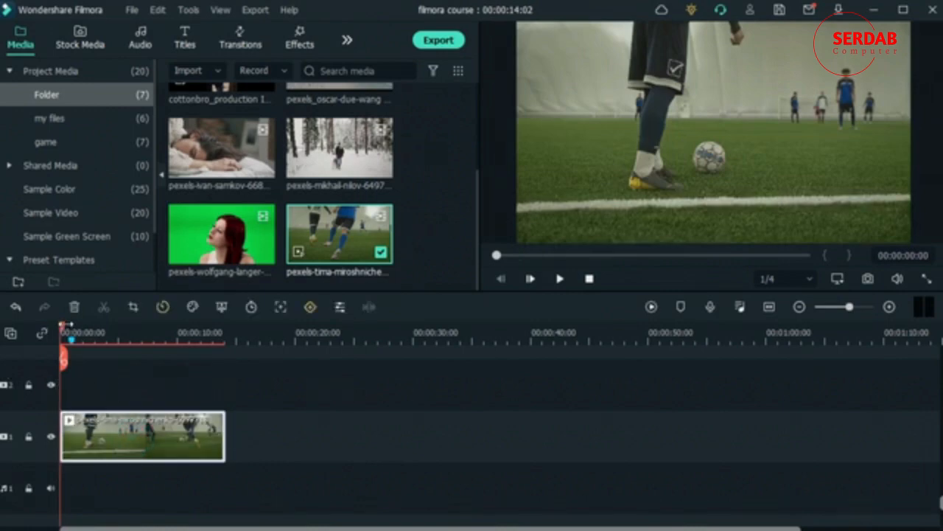
left_click_drag(68, 325, 85, 327)
left_click(86, 359)
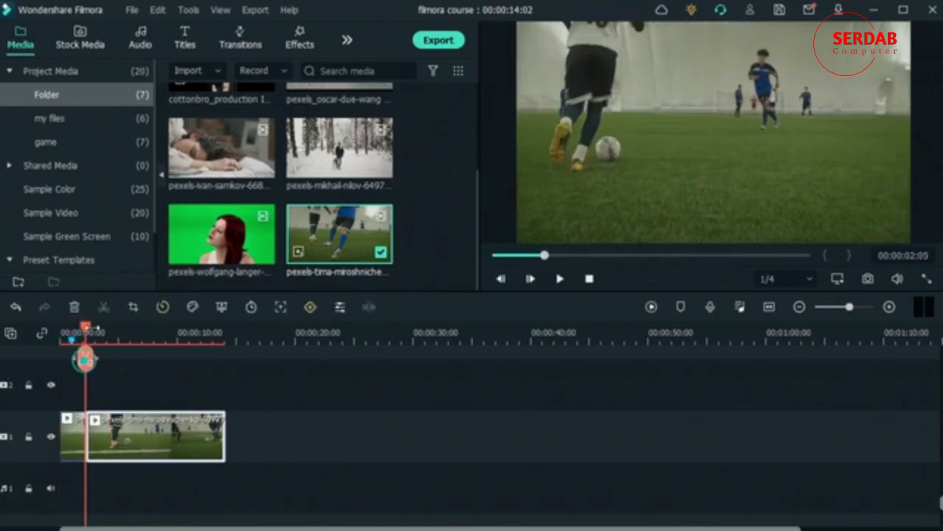
left_click(145, 331)
left_click(142, 359)
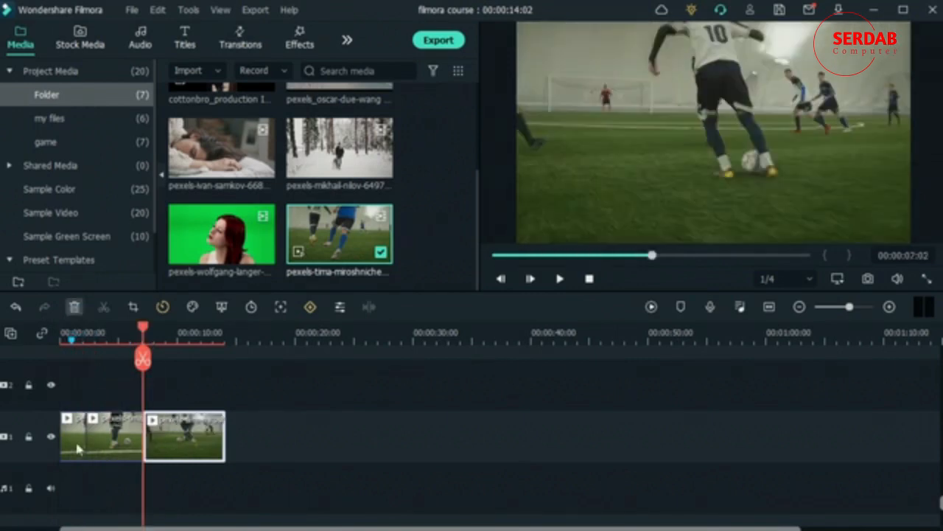
key("Delete")
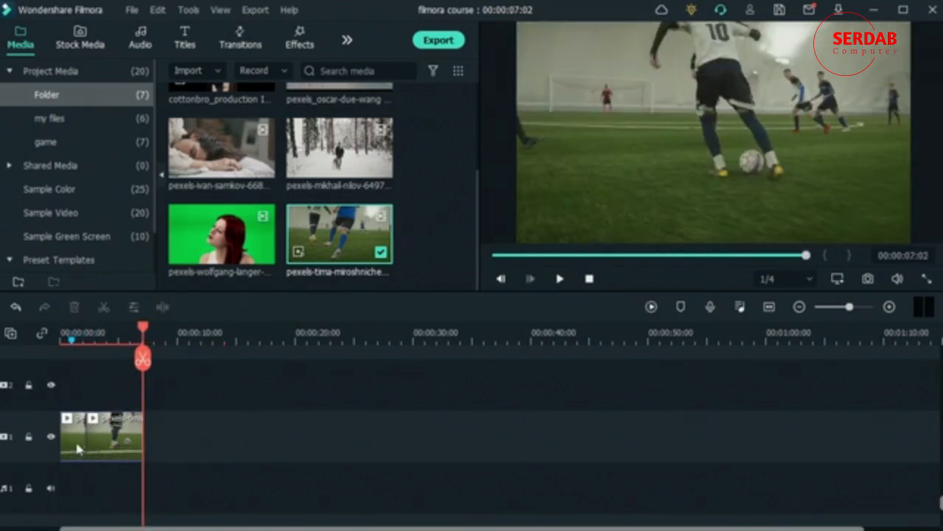
- Delete the opening piece, play the trimmed 00:00:04:22 clip, and rewind to its start
left_click(78, 449)
left_click(75, 307)
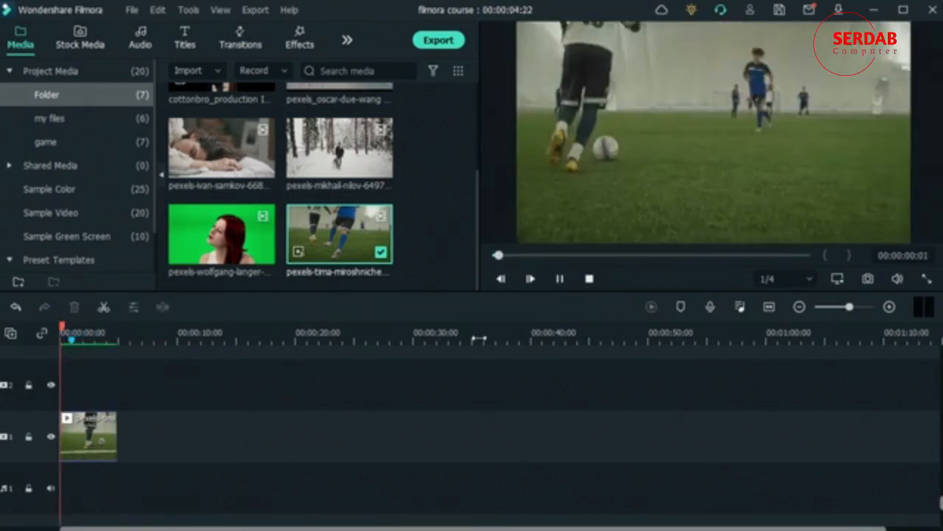
key("space")
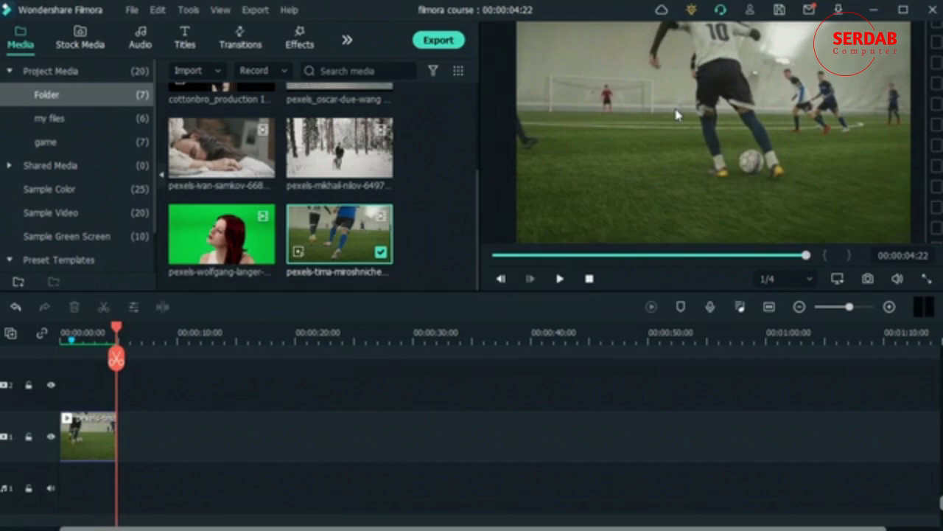
left_click_drag(118, 327, 22, 357)
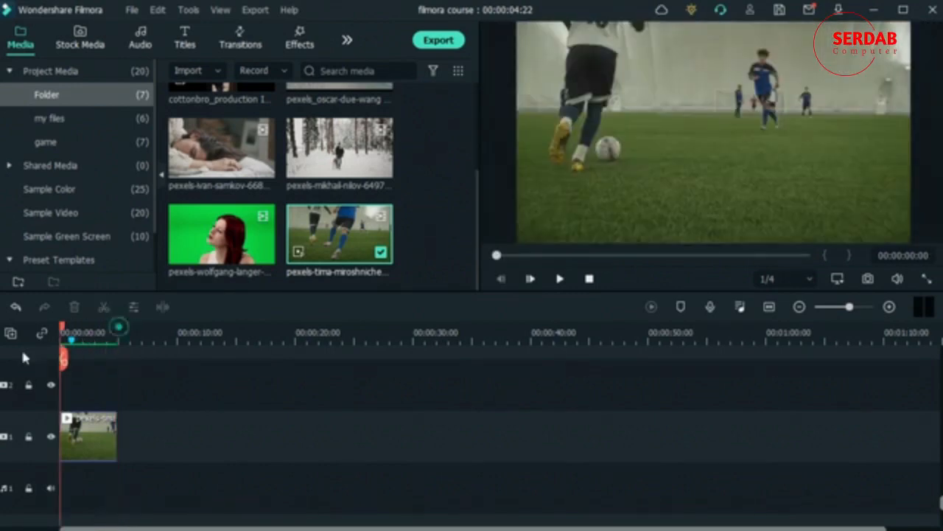
- Enable Stabilization on the football clip and analyze it to 100%, with smooth level 10 and Reflect edges
double_click(94, 434)
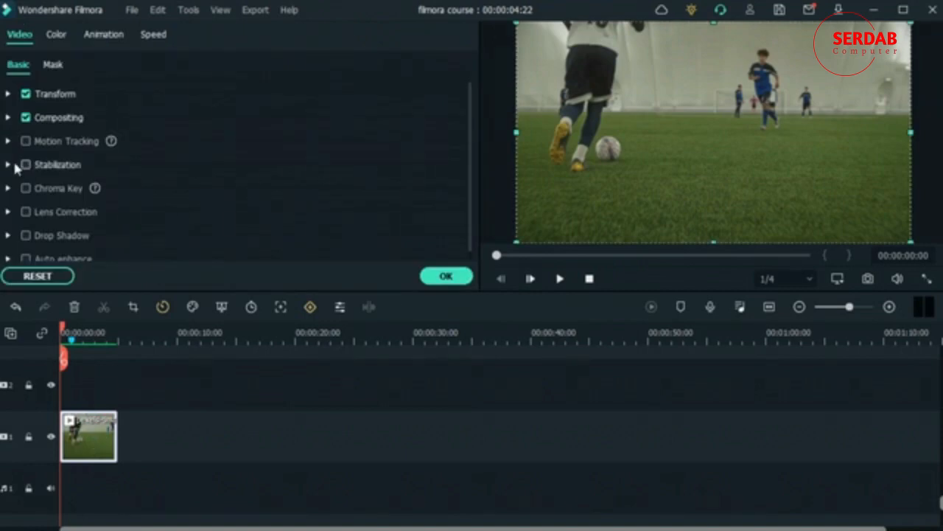
left_click(8, 165)
scroll(214, 204, "down", 1)
left_click(25, 95)
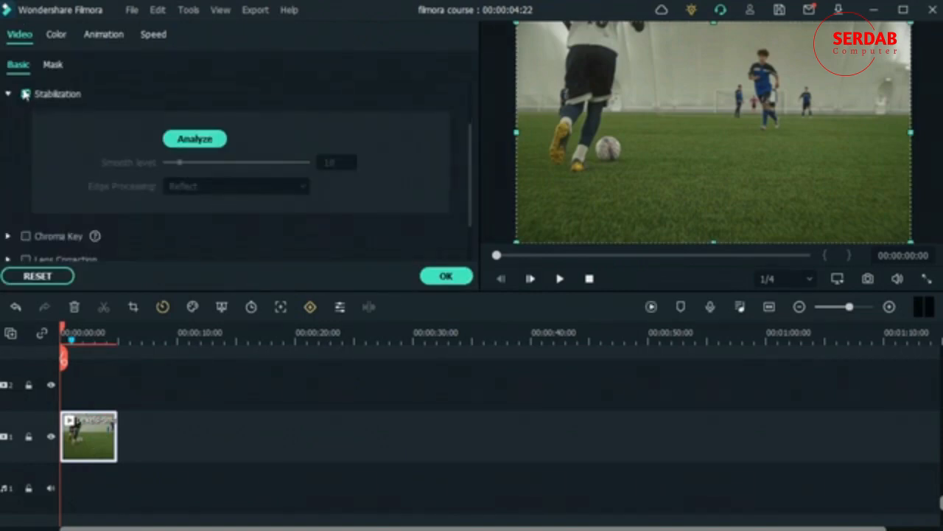
left_click(190, 142)
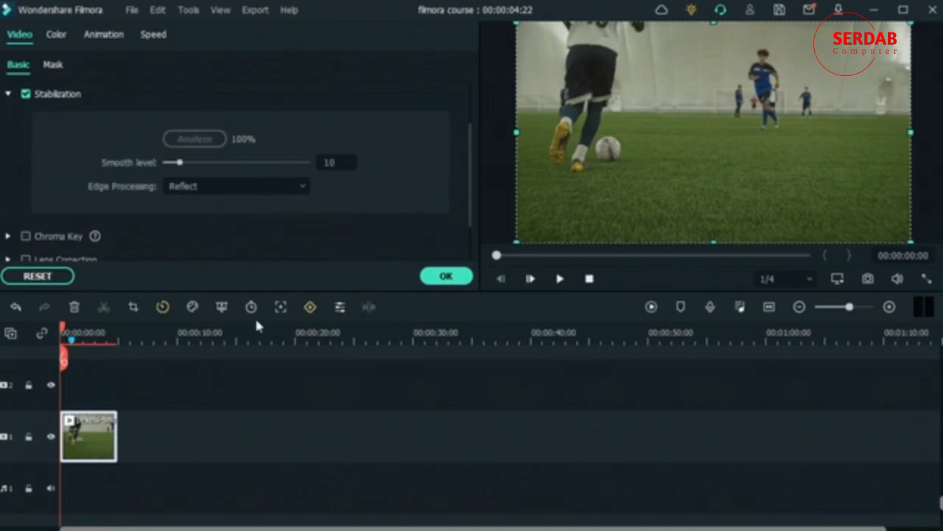
- Compare smooth levels 57, 85, 0 and 21 around 00:00:02, then restore the default 10
left_click(89, 336)
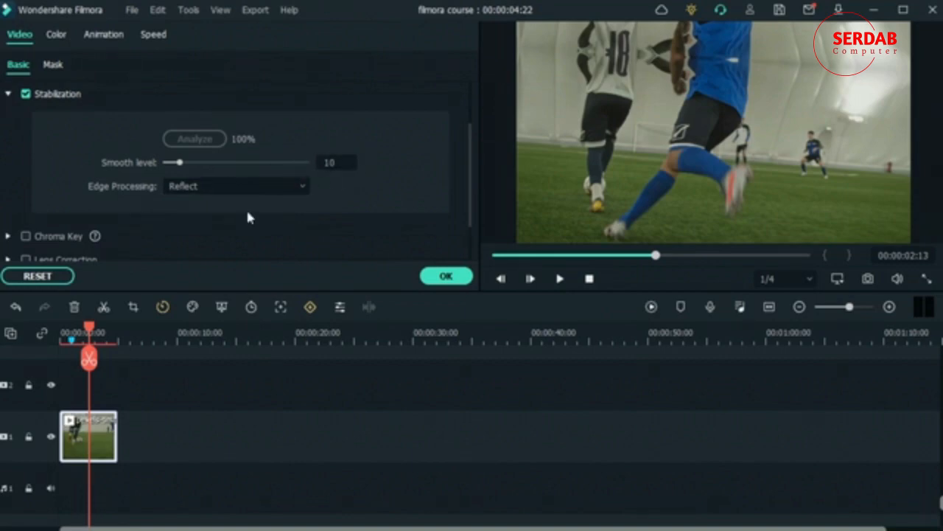
left_click(247, 162)
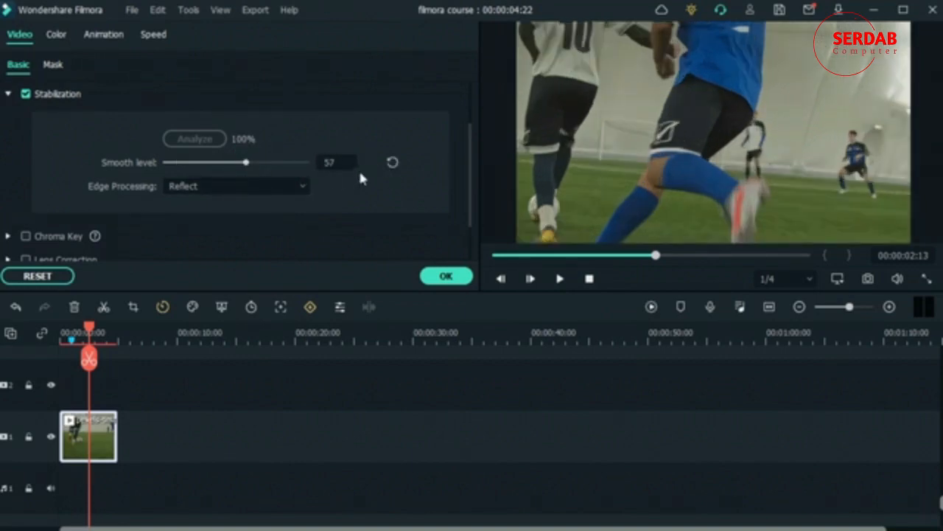
left_click(287, 163)
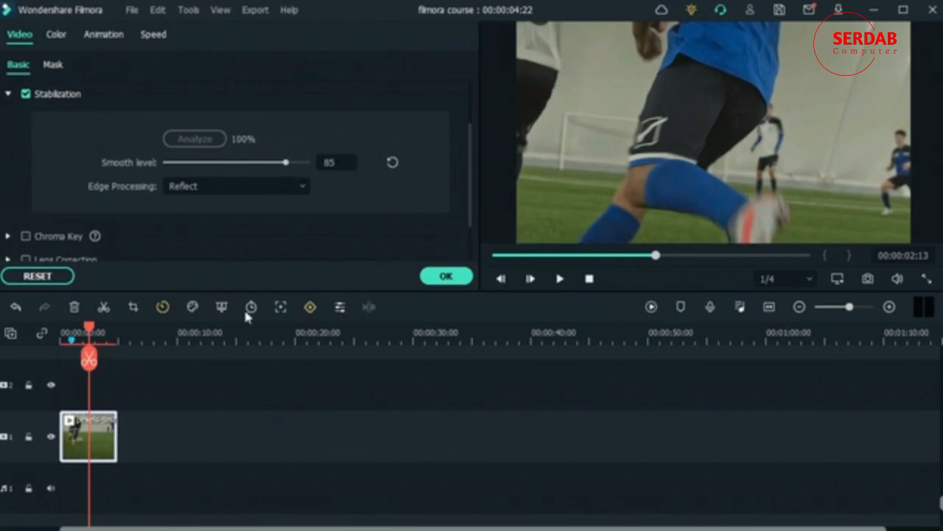
mouse_move(88, 329)
left_mouse_down()
mouse_move(105, 334)
mouse_move(79, 331)
left_mouse_up()
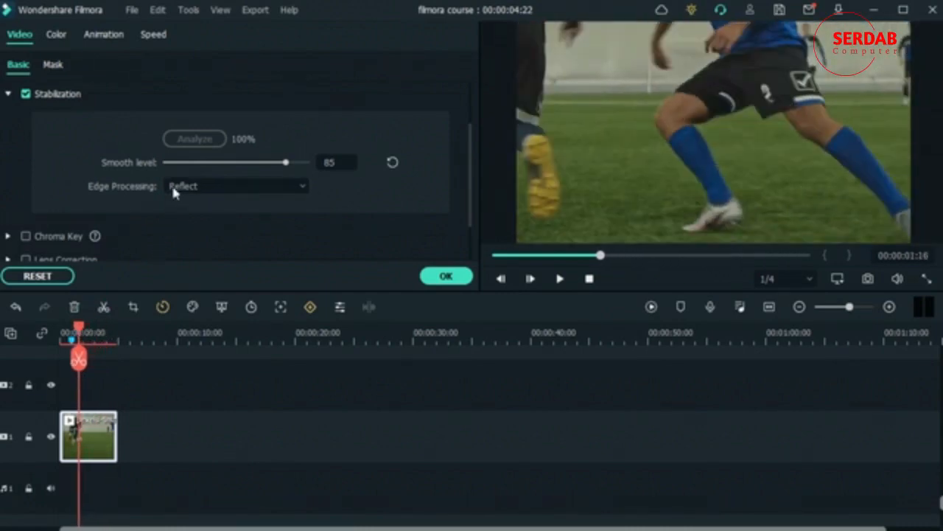
left_click_drag(168, 163, 148, 157)
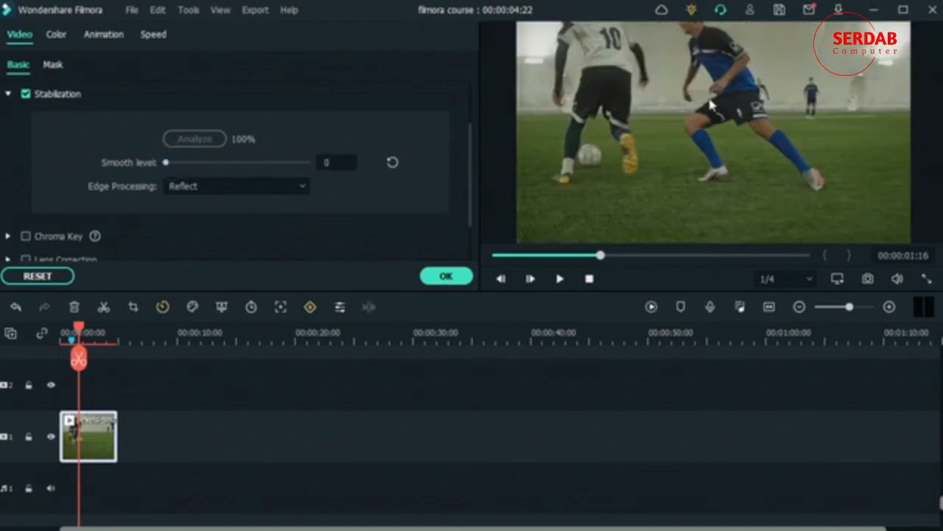
left_click_drag(188, 161, 195, 162)
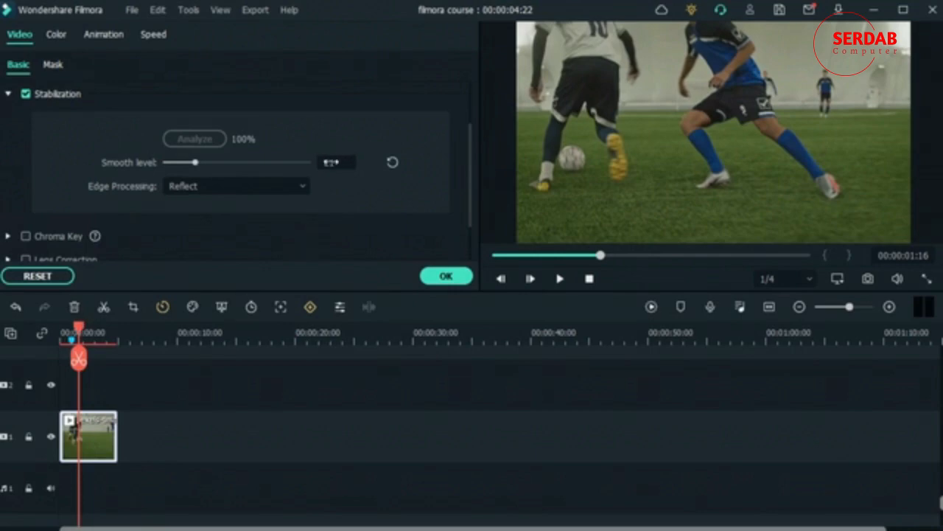
left_click(393, 162)
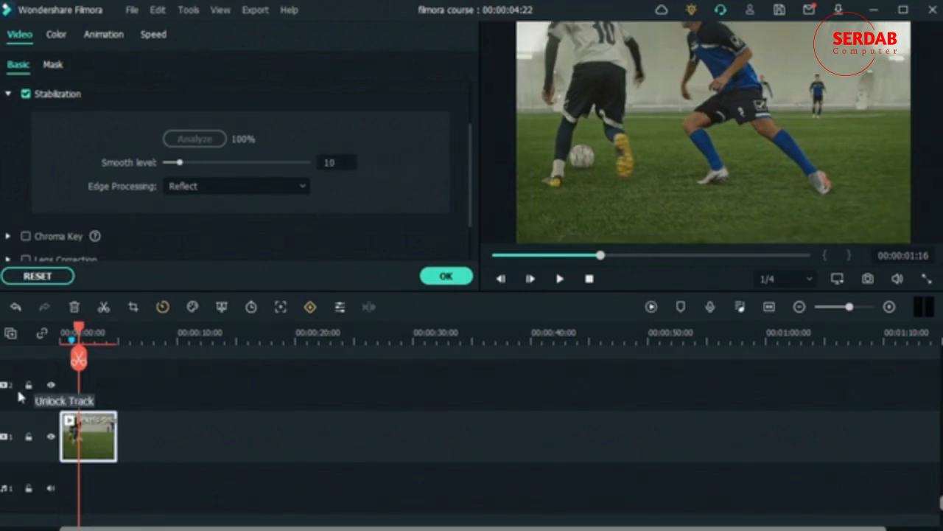
left_click_drag(80, 327, 94, 333)
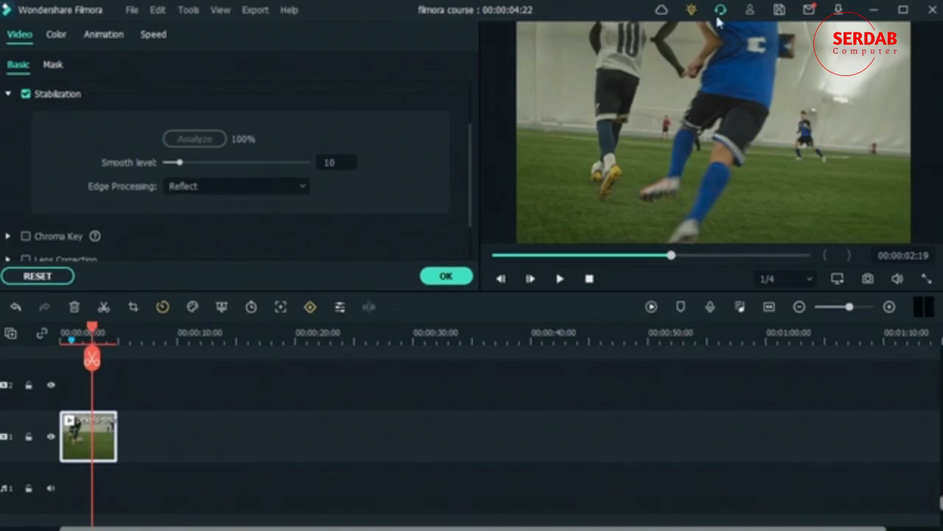
left_click(302, 184)
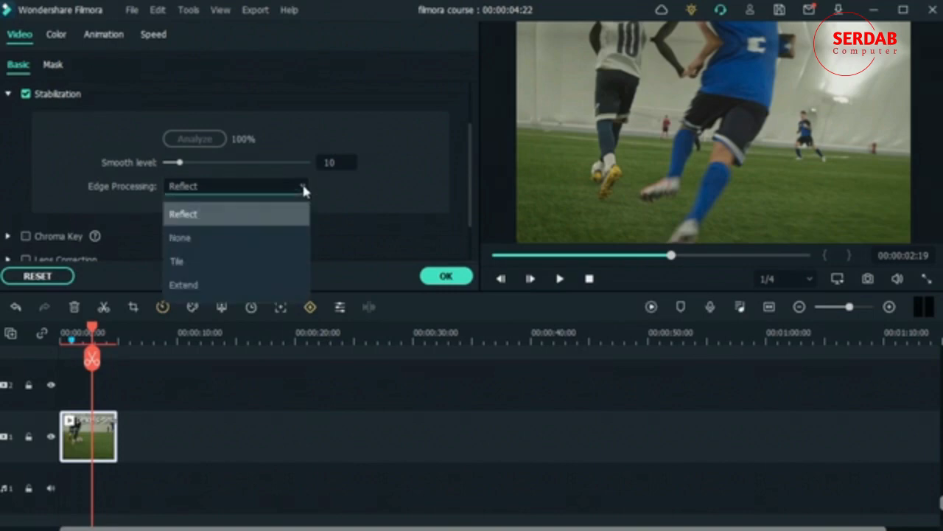
left_click(235, 263)
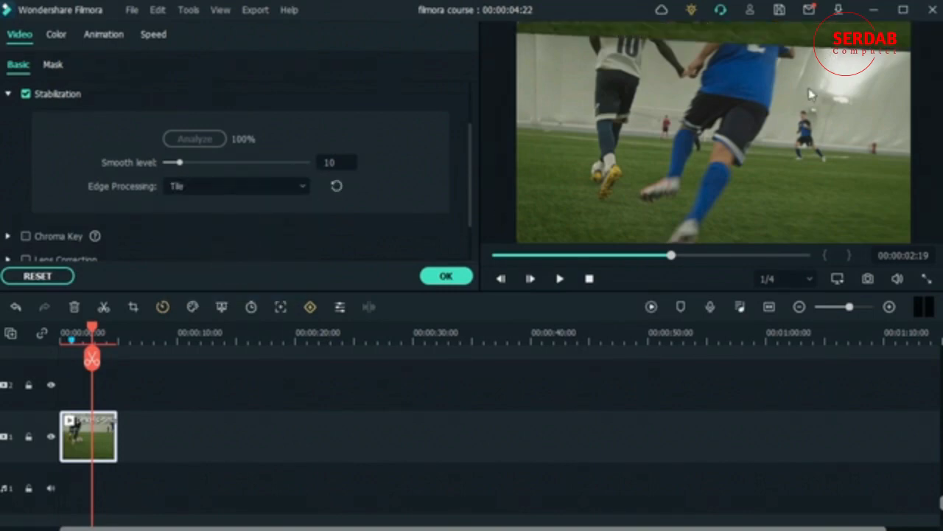
left_click(288, 187)
left_click(261, 283)
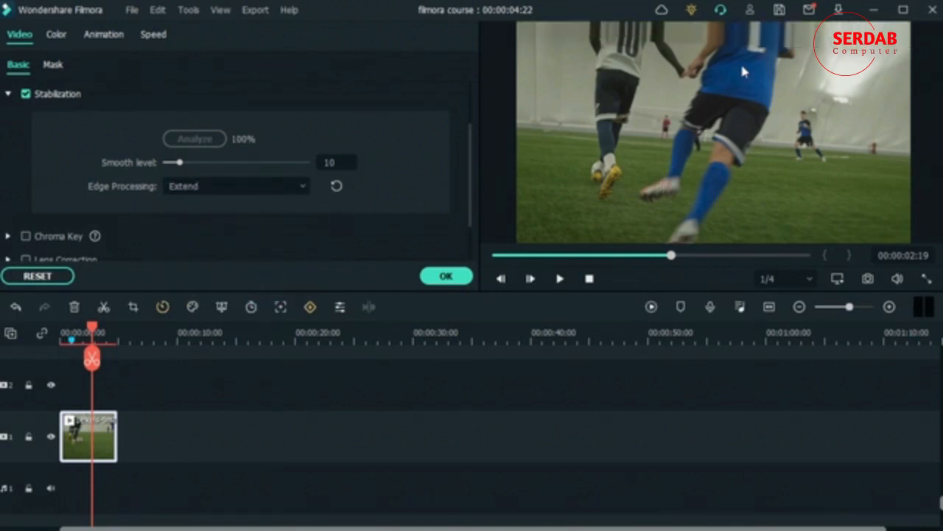
left_click(212, 186)
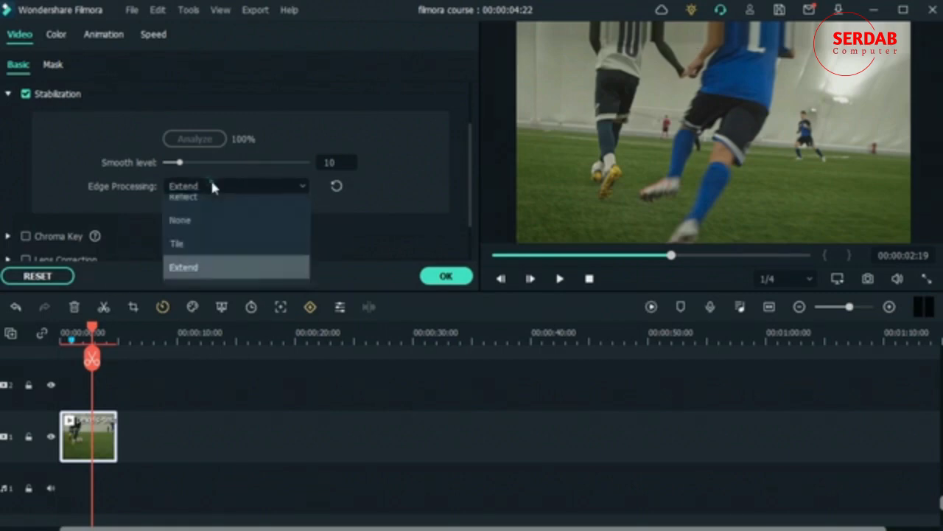
left_click(215, 236)
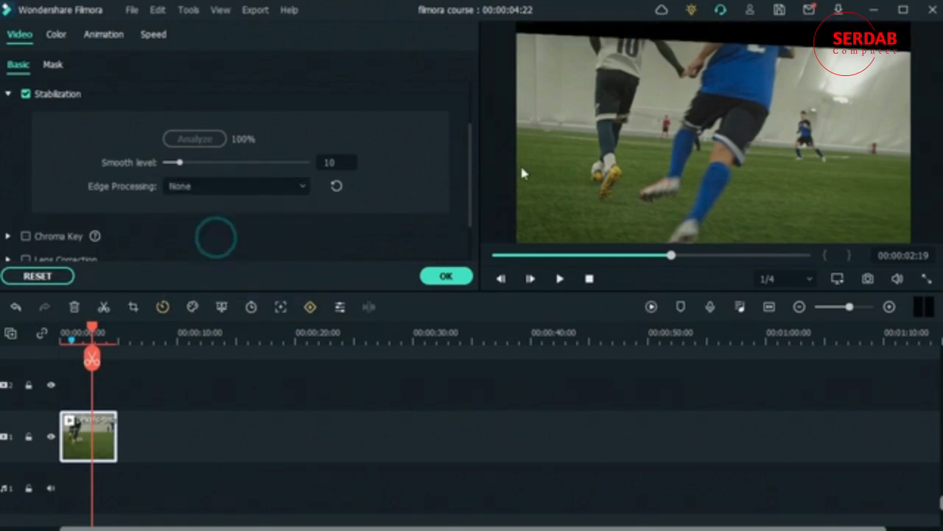
left_click(261, 186)
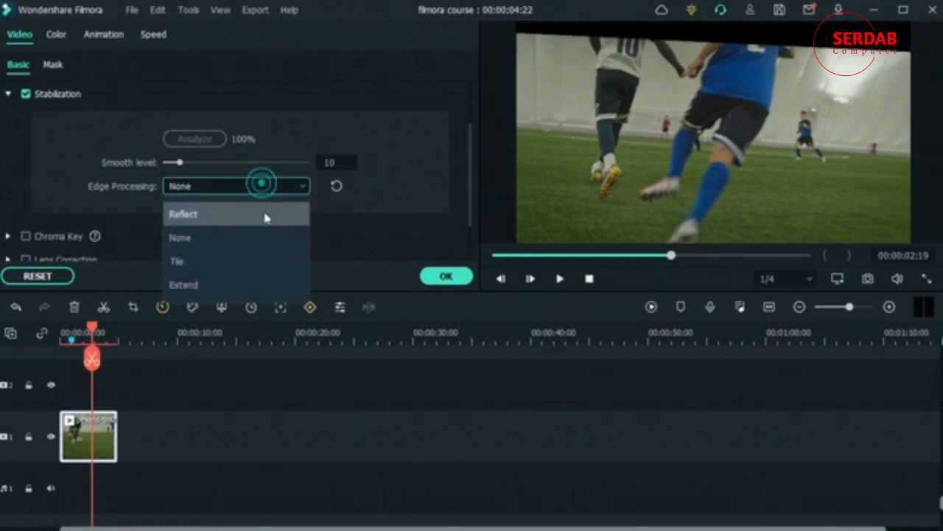
left_click(264, 212)
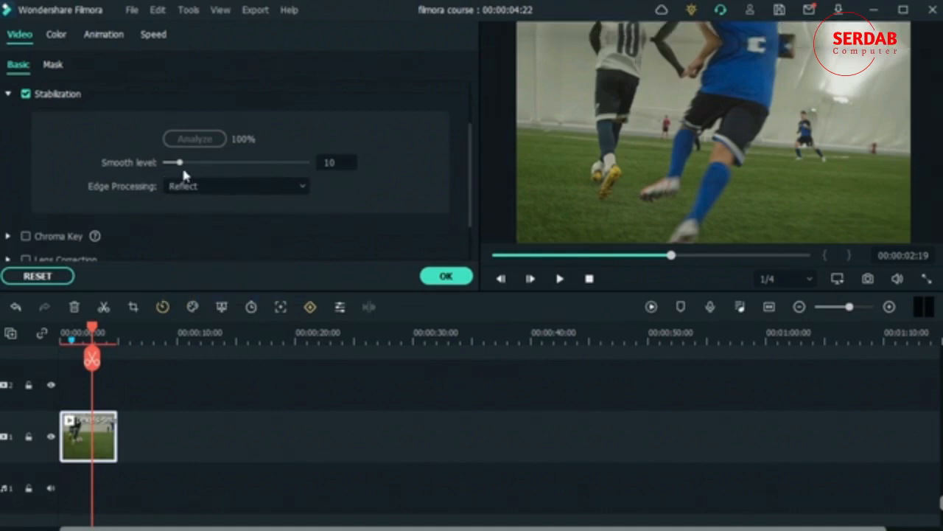
- Raise the smooth level to 56, check the preview from the start, then raise it to 66
left_click_drag(181, 165, 245, 162)
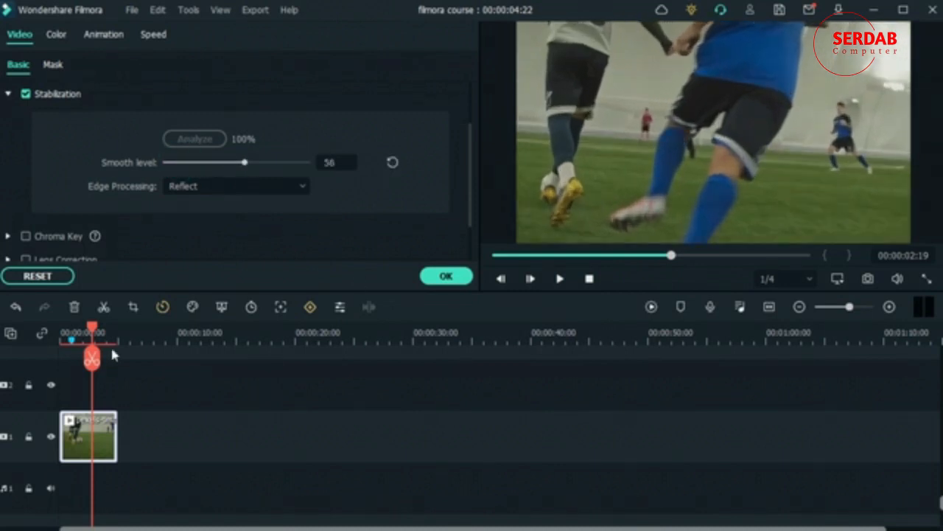
left_click_drag(90, 324, 25, 355)
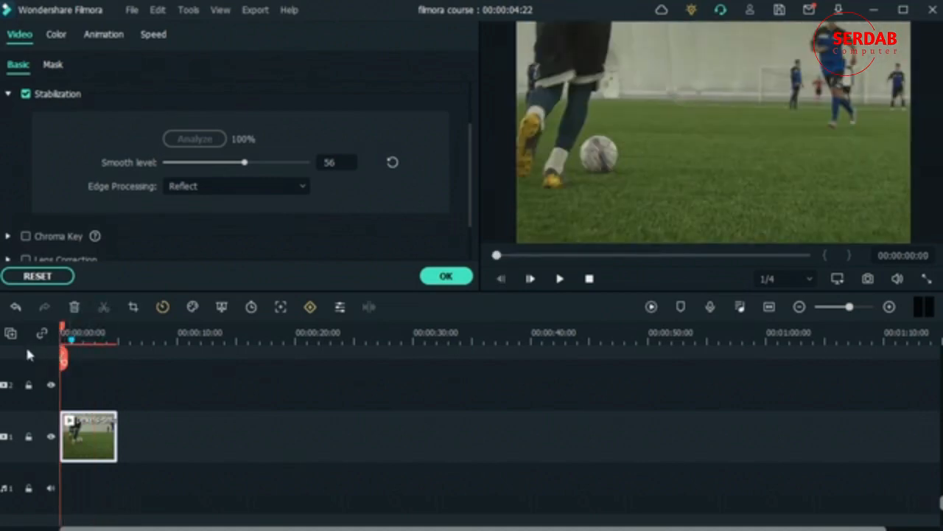
left_click_drag(64, 328, 91, 334)
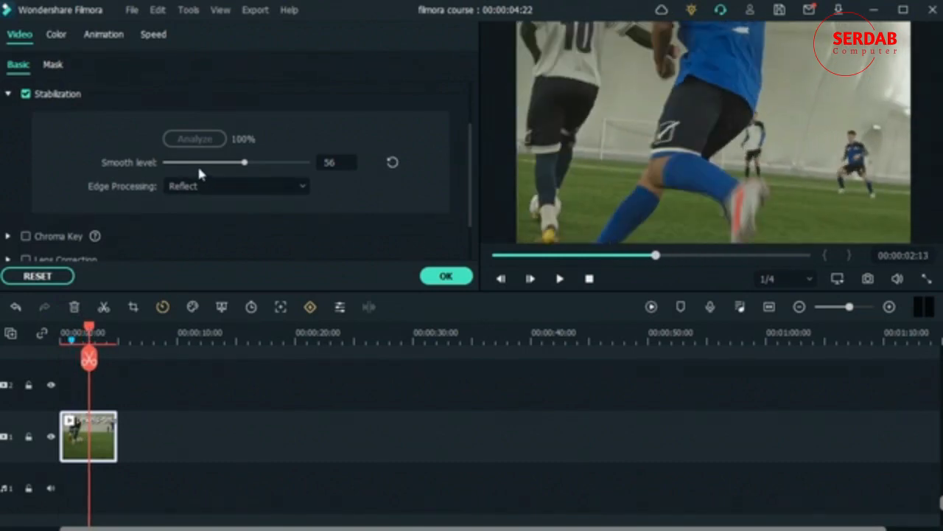
left_click_drag(247, 170, 262, 171)
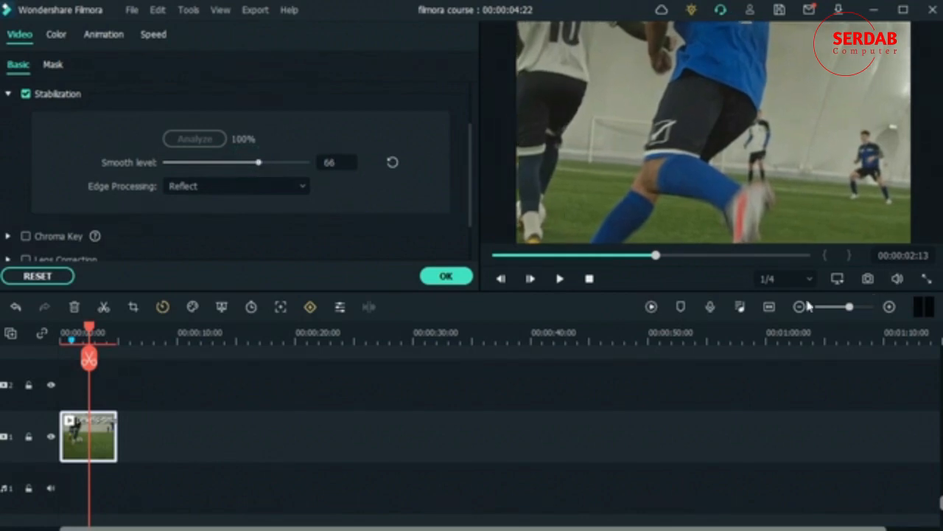
- Confirm the stabilization settings, render the preview and play the clip from the start
left_click(446, 276)
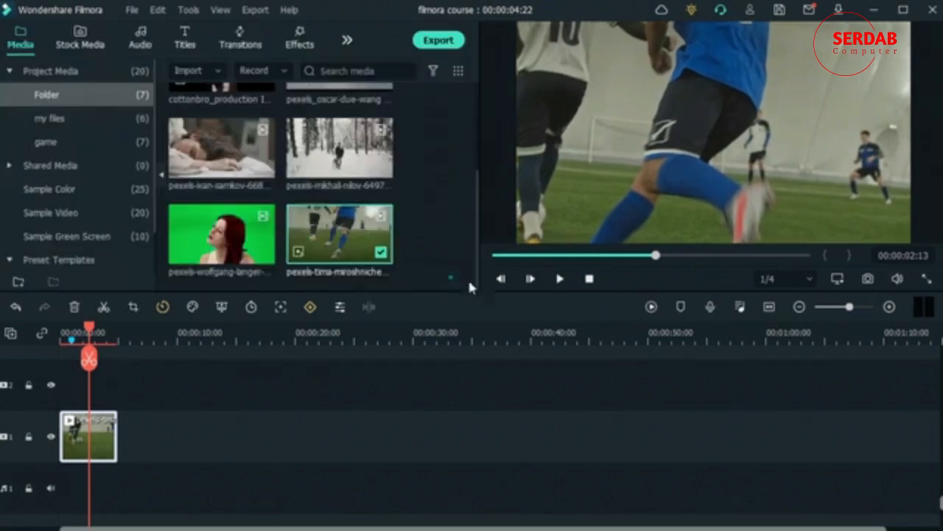
left_click(652, 307)
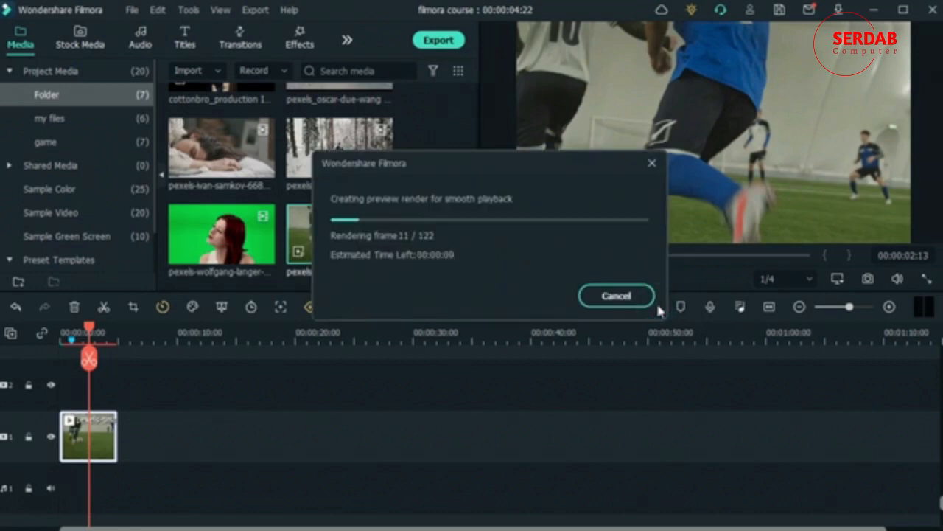
left_click_drag(89, 328, 48, 342)
key("space")
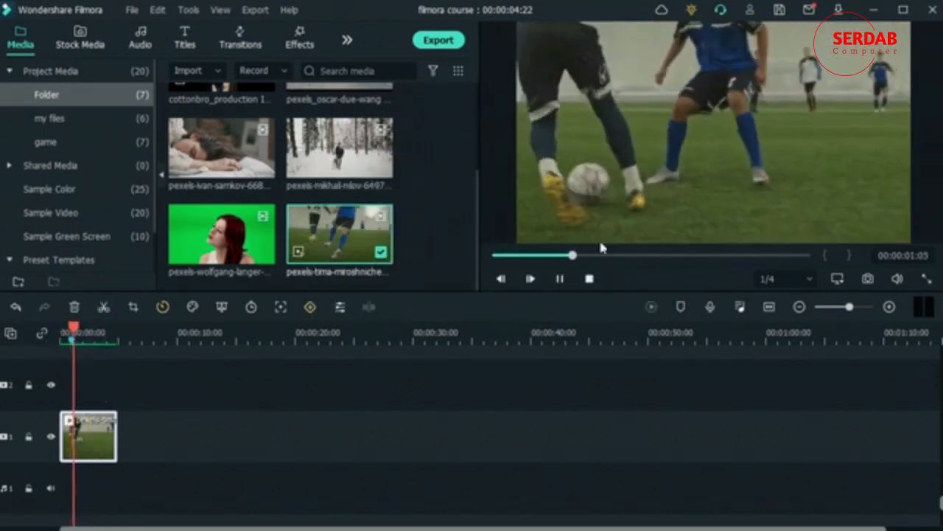
key("space")
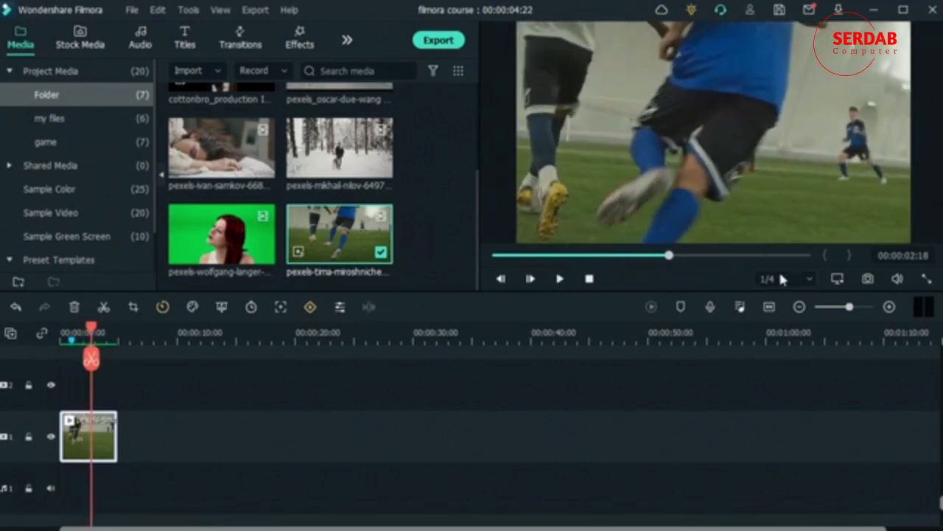
- Switch preview quality from 1/4 to Full and resume playback
left_click(780, 280)
left_click(781, 302)
key("space")
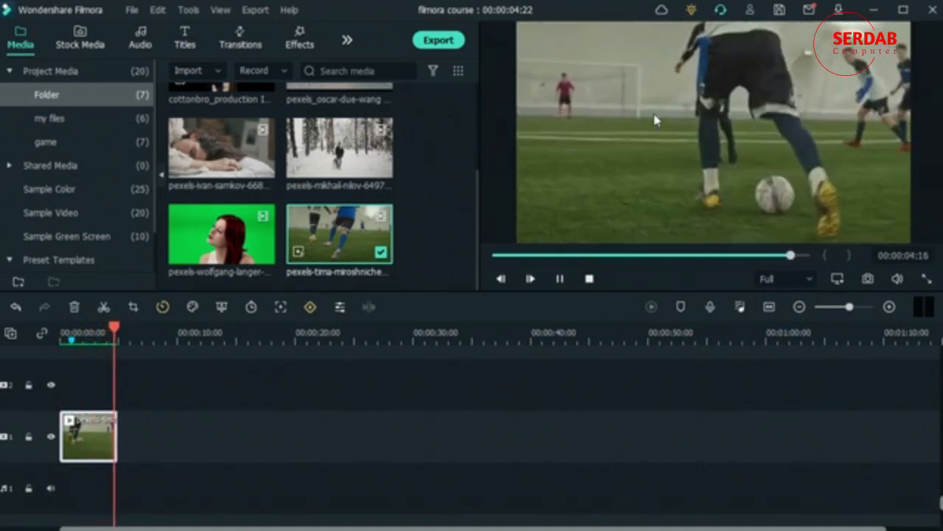
left_click(94, 336)
left_click_drag(92, 339, 55, 351)
key("space")
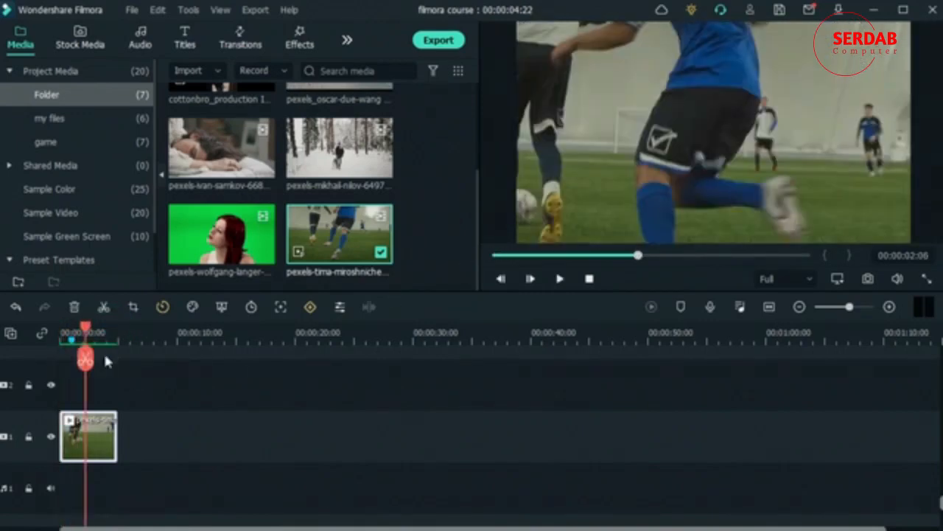
left_click_drag(344, 228, 180, 440)
key("space")
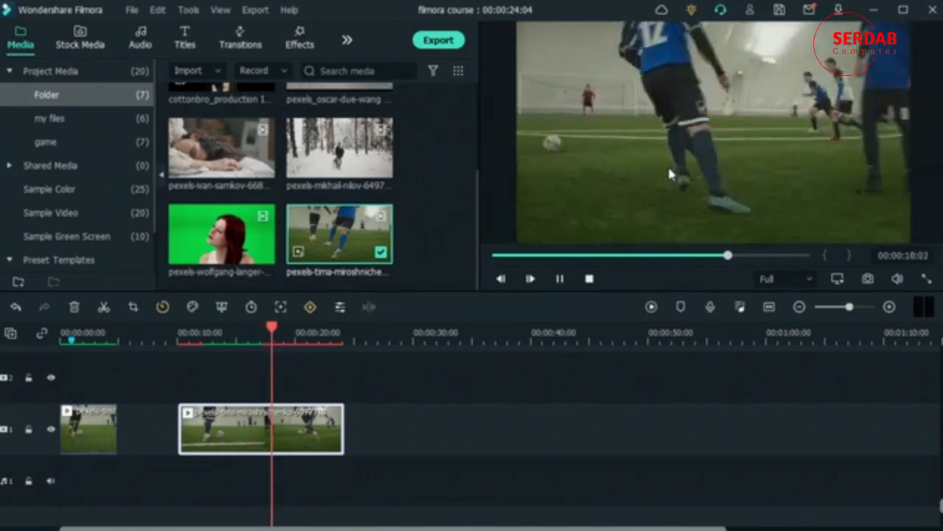
key("space")
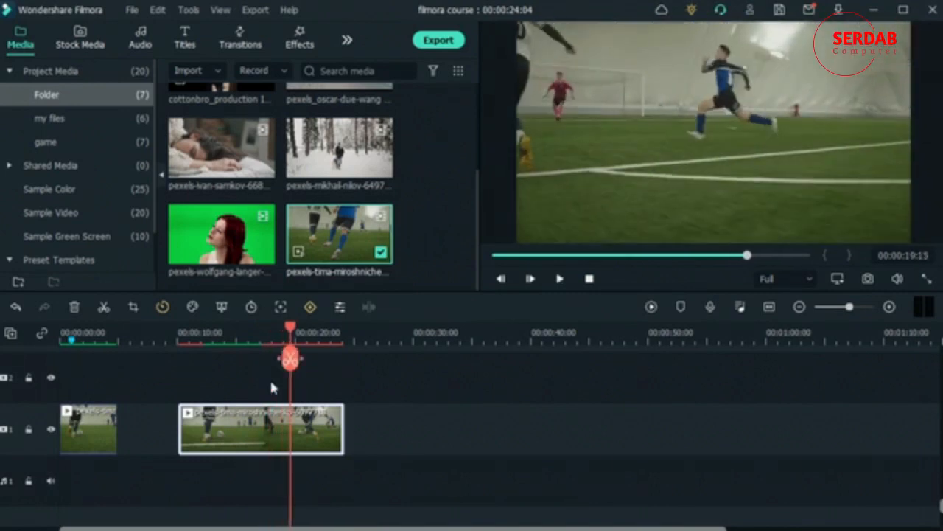
left_click(73, 307)
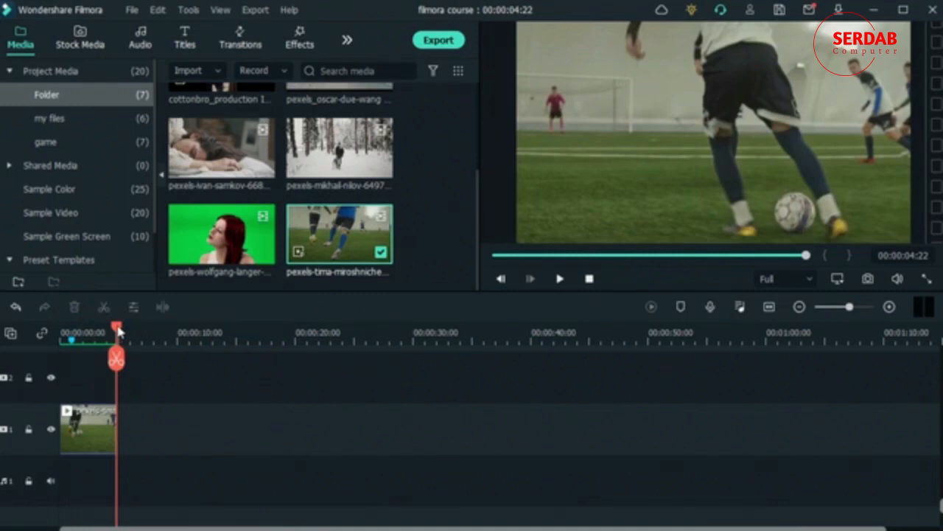
left_click_drag(118, 331, 96, 339)
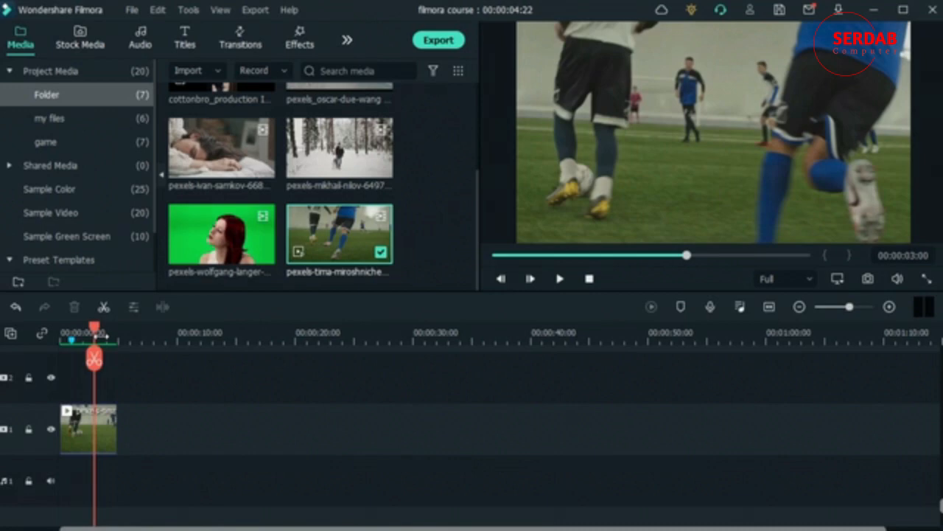
left_click(86, 417)
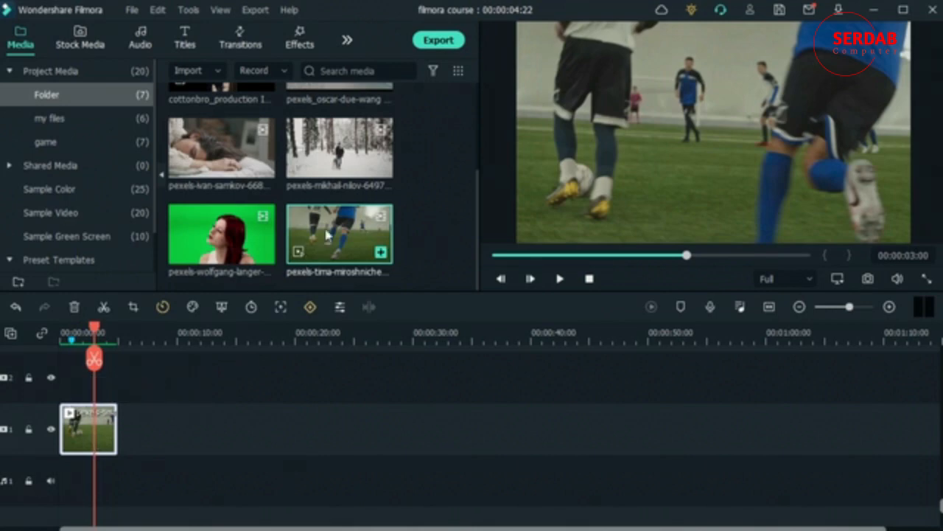
- Reopen the football clip's video settings and untick Stabilization
double_click(83, 426)
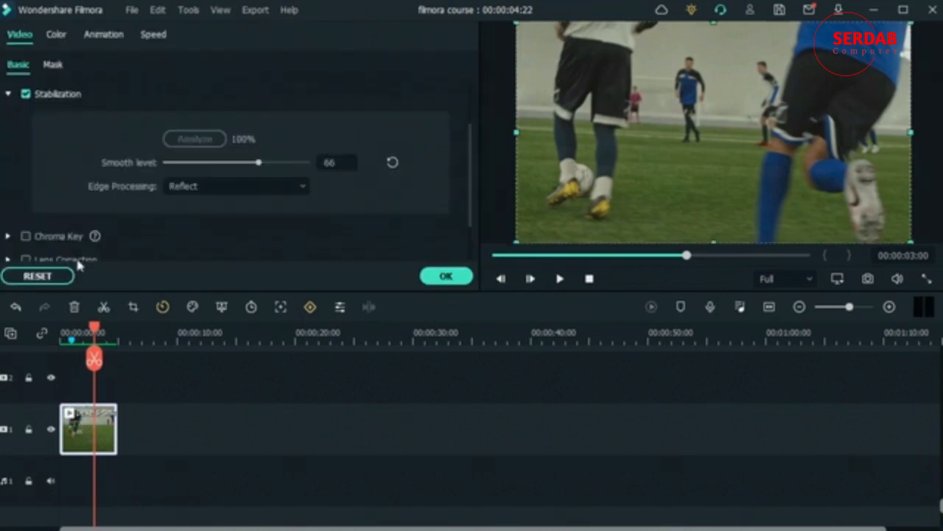
left_click(26, 95)
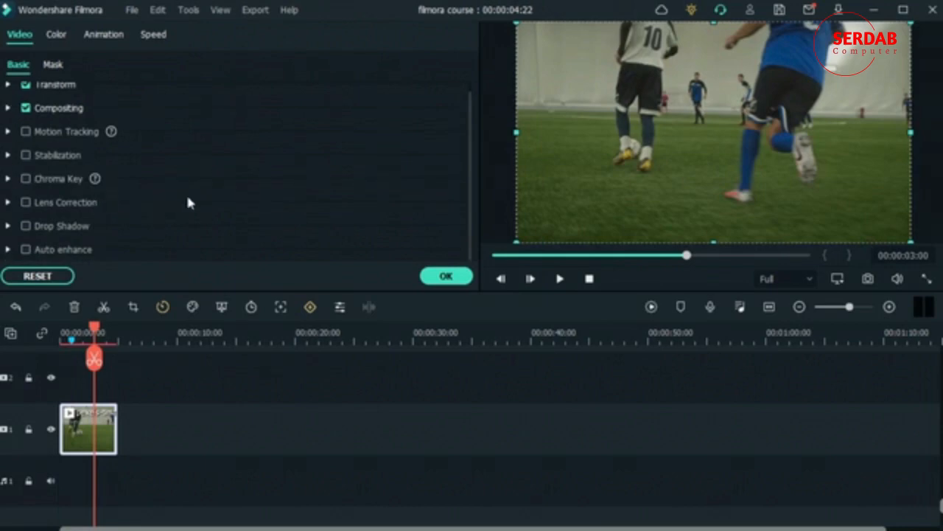